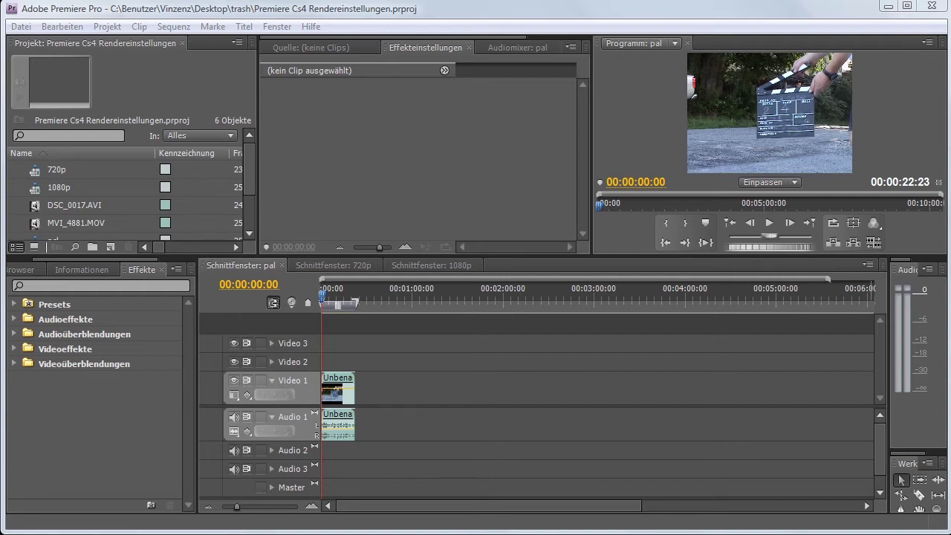
Refocus Premiere Pro and make its main window taller by extending the bottom edge
click(663, 6)
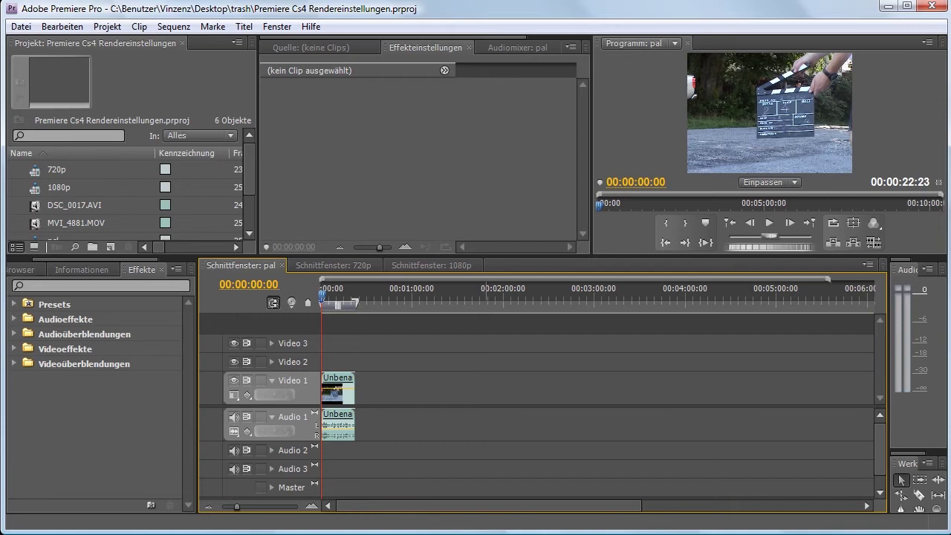
drag(472, 525, 472, 528)
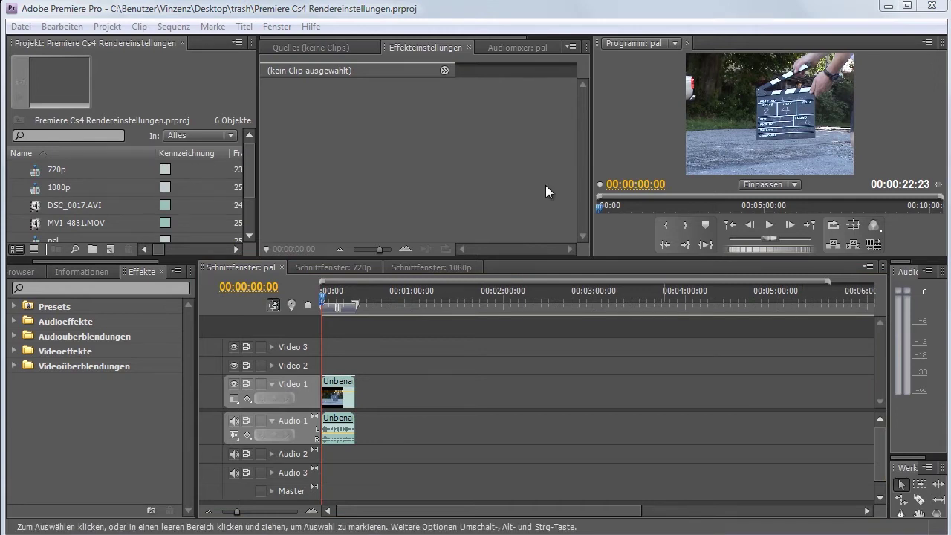
Cycle through the 720p and 1080p sequences back to pal and park the playhead at 00:00:09:20
click(332, 269)
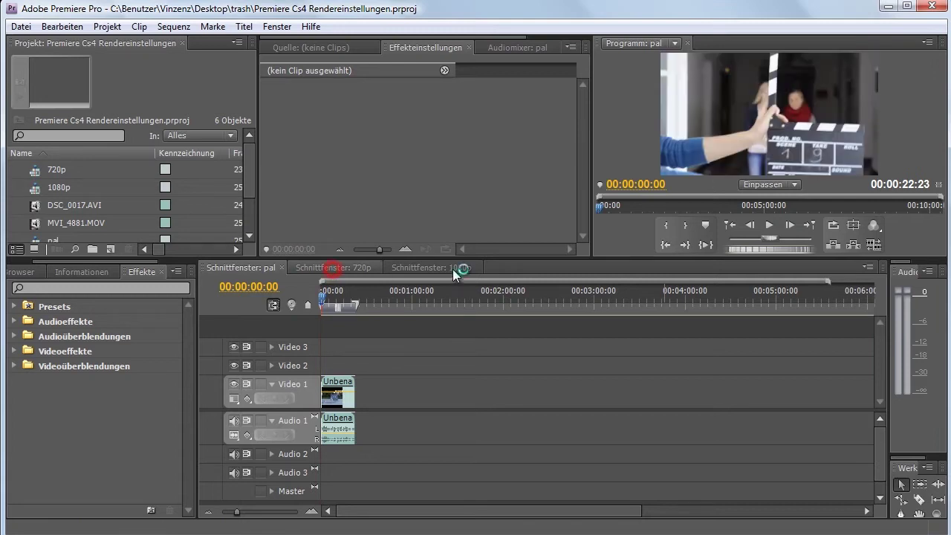
click(444, 265)
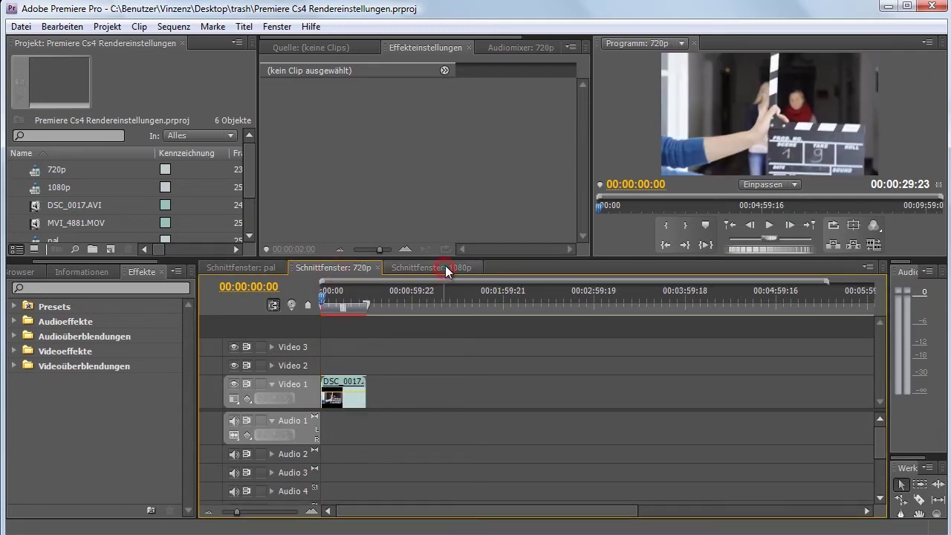
click(245, 266)
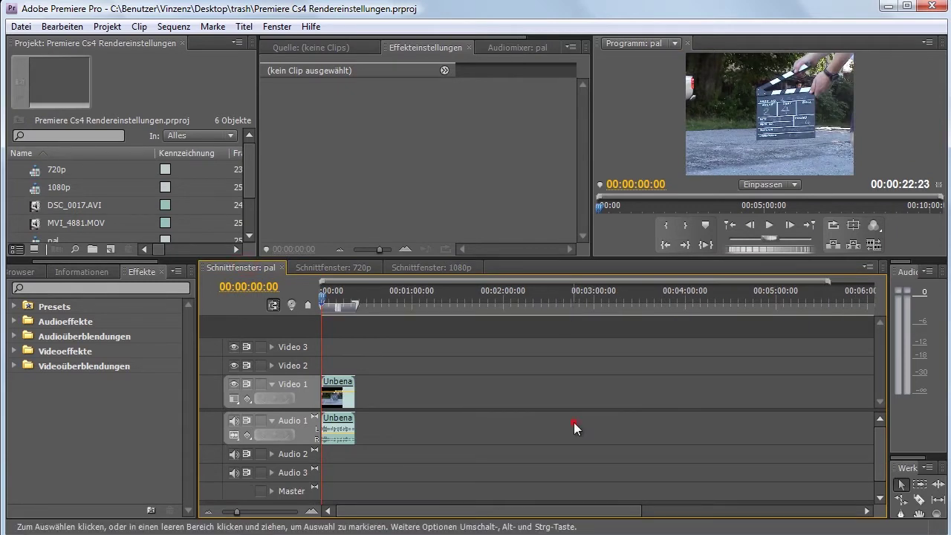
drag(327, 303, 339, 305)
click(324, 303)
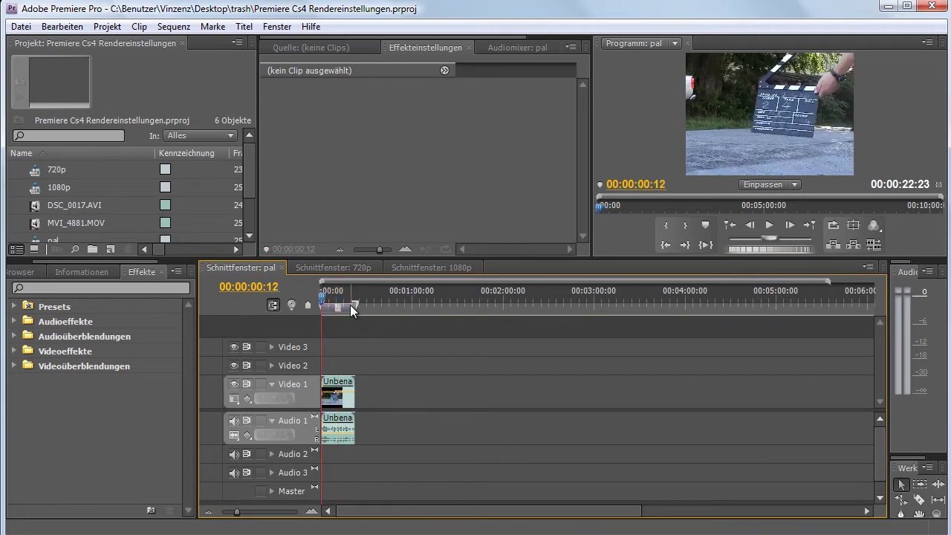
click(336, 303)
click(426, 359)
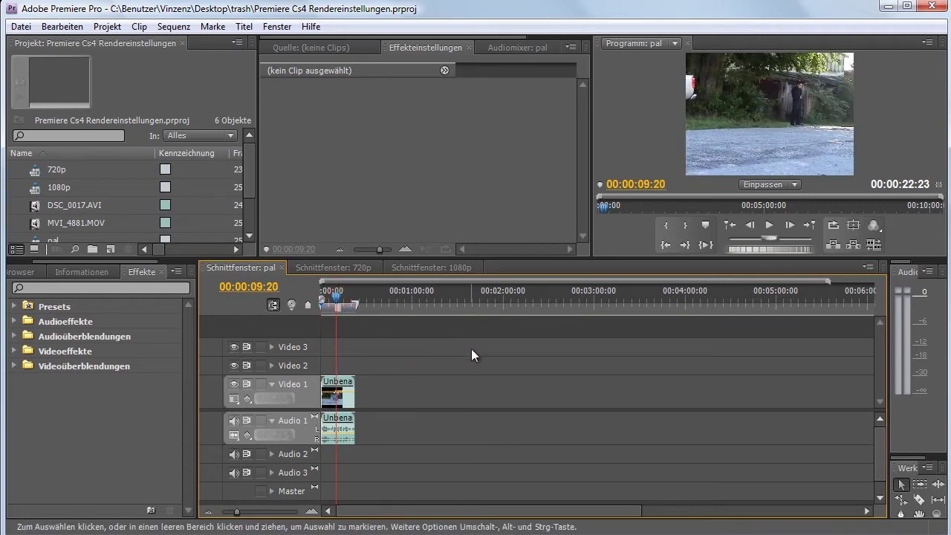
Open the media export settings for the pal sequence via Datei > Exportieren > Medien
click(21, 27)
click(113, 354)
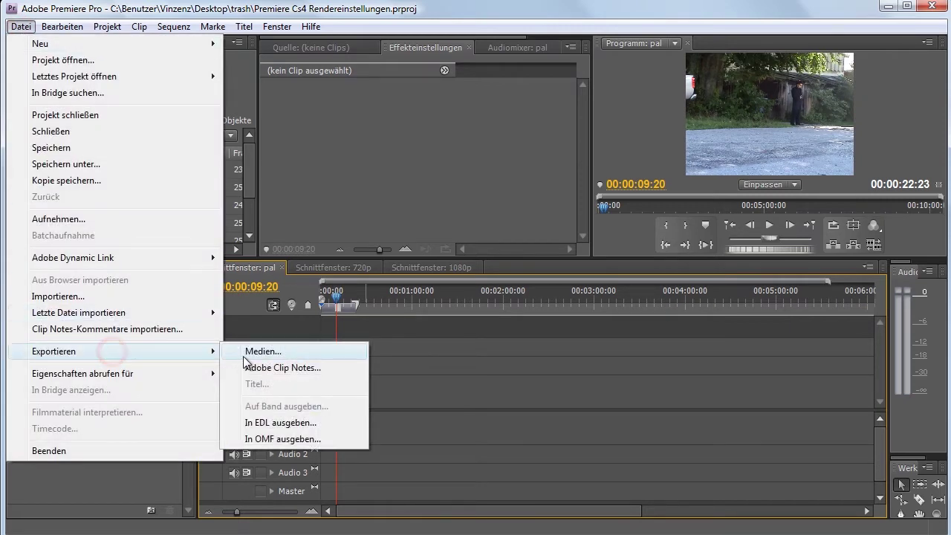
click(247, 350)
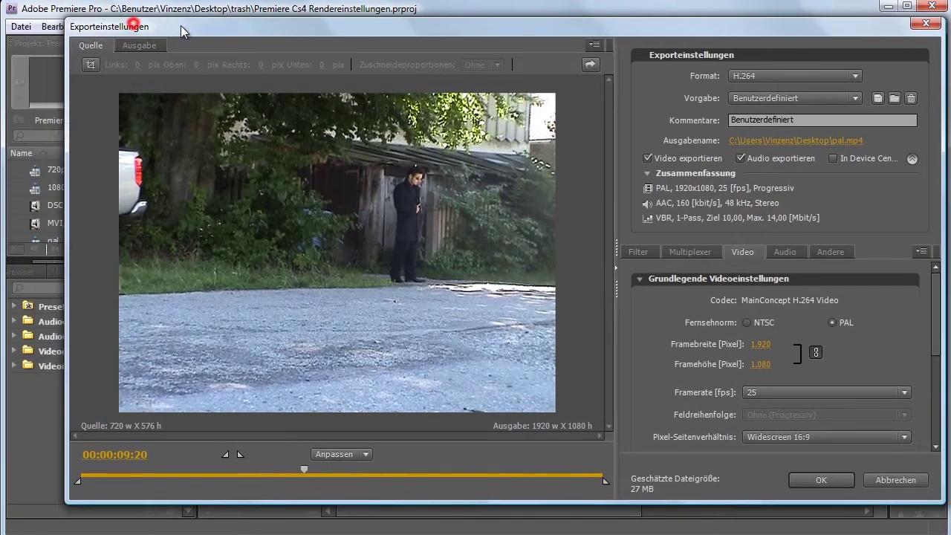
drag(131, 24, 159, 19)
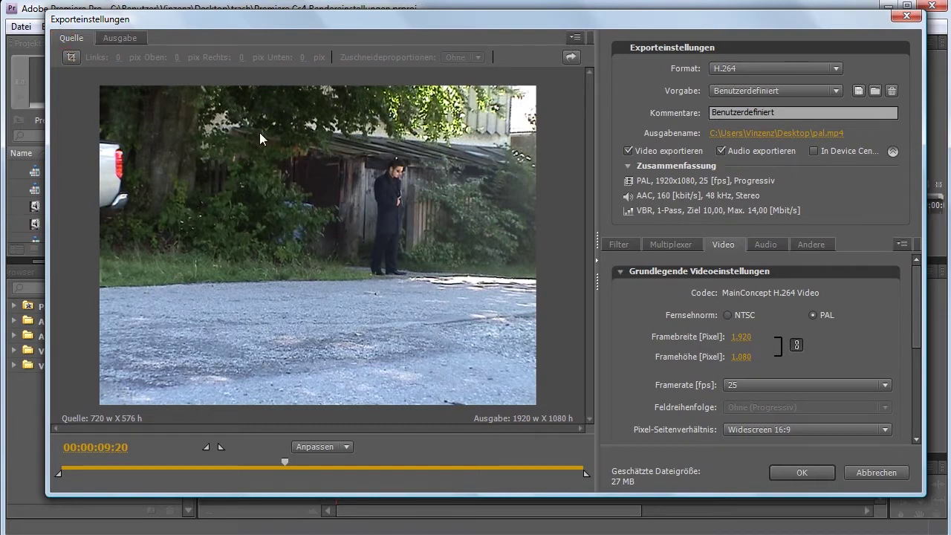
Show the Ausgabe output preview and keep H.264 as the export format
click(120, 37)
click(72, 37)
click(116, 36)
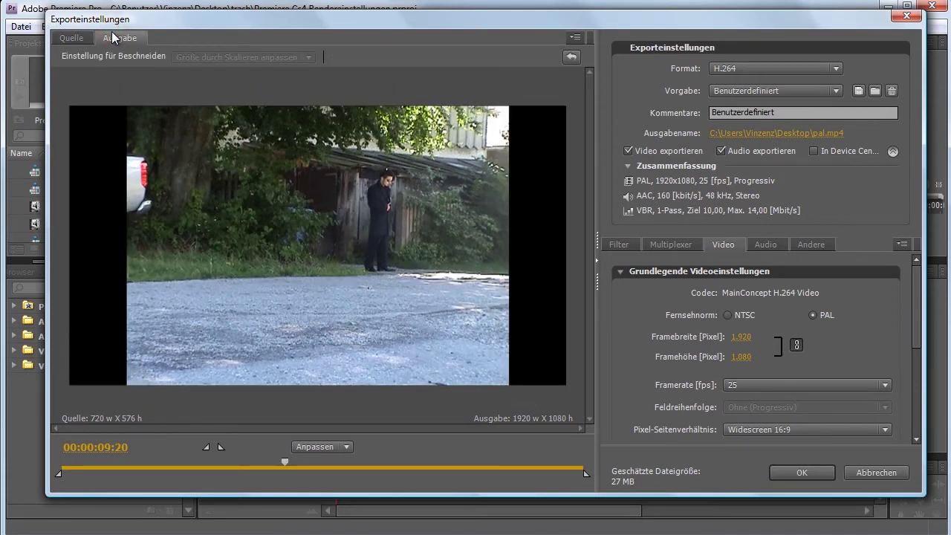
click(72, 37)
click(120, 37)
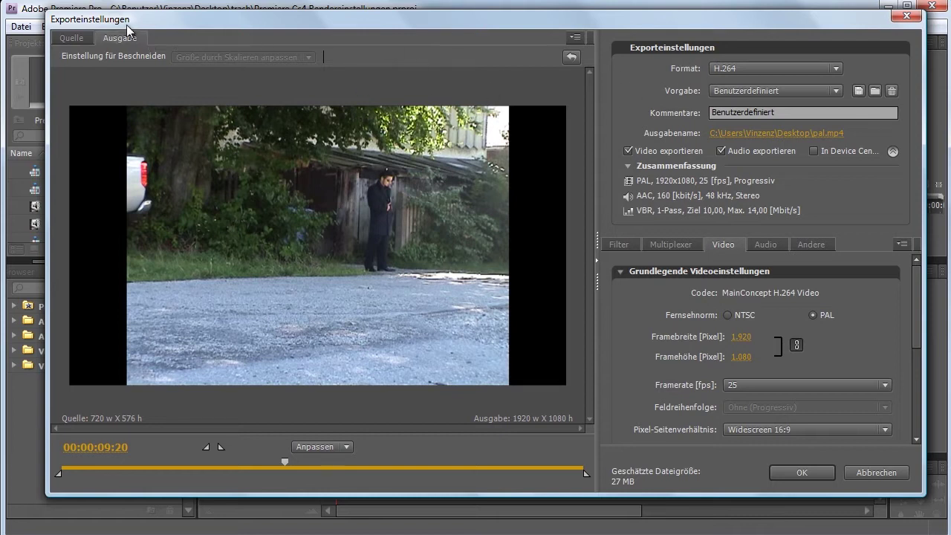
click(724, 67)
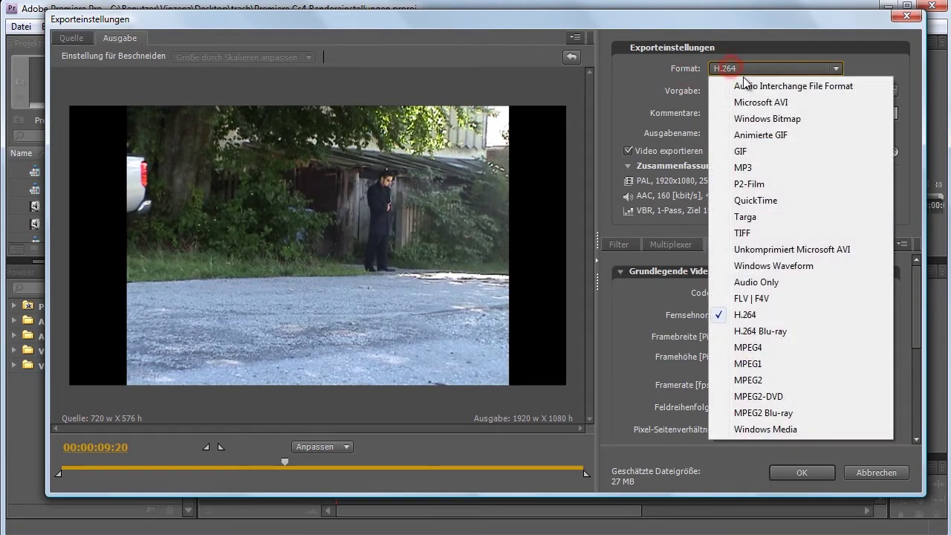
click(757, 314)
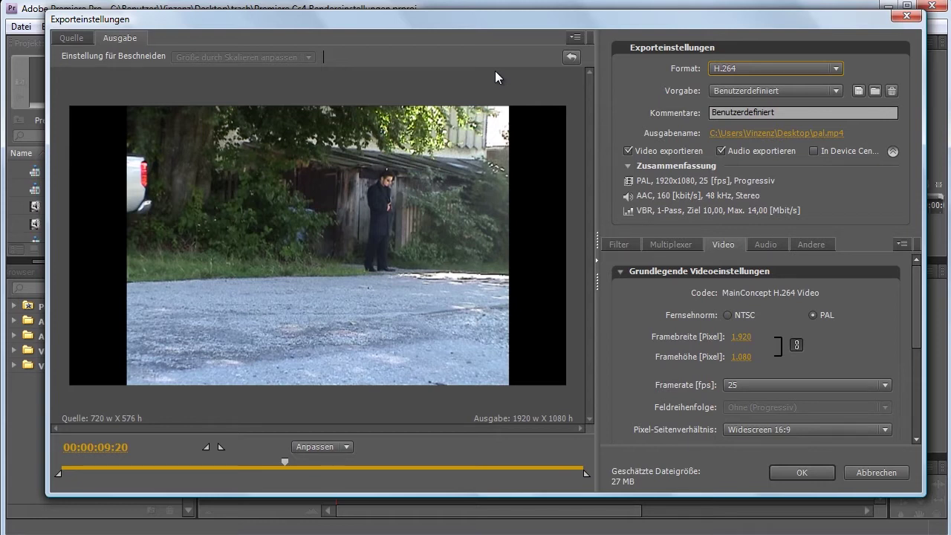
click(735, 92)
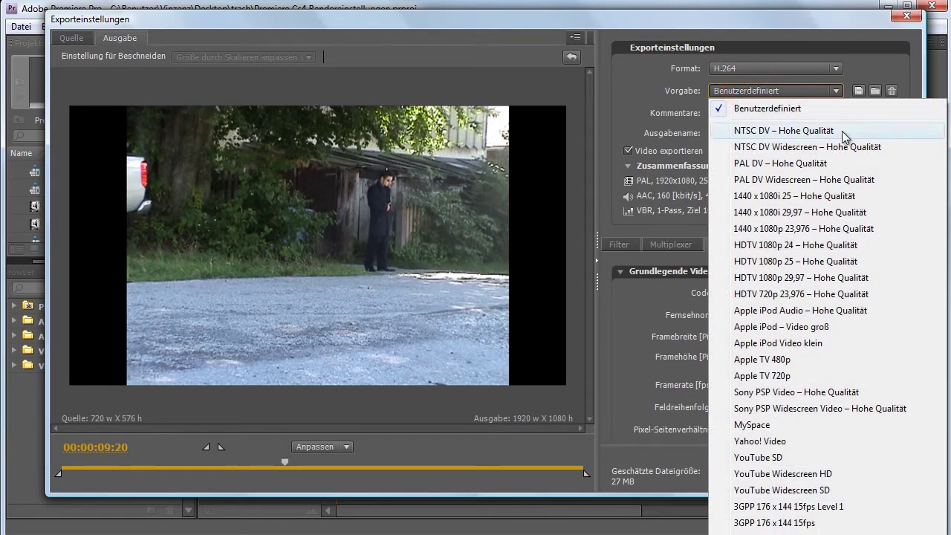
Apply the PAL DV – Hohe Qualität preset for the pal sequence's H.264 export
click(821, 163)
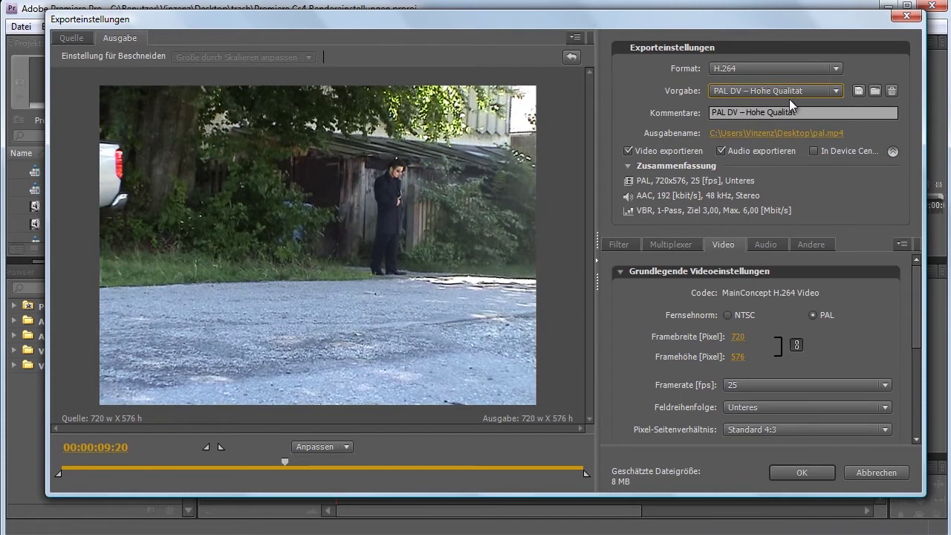
click(788, 93)
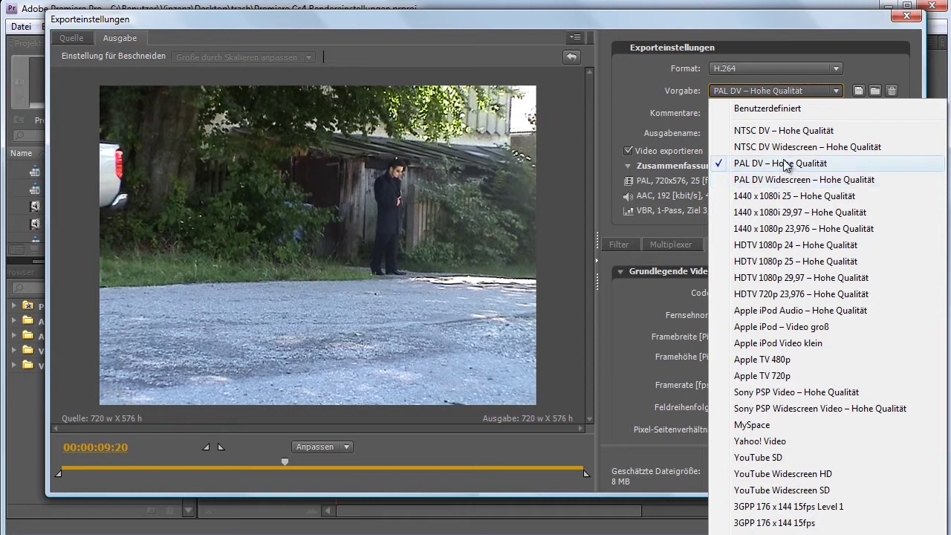
click(784, 163)
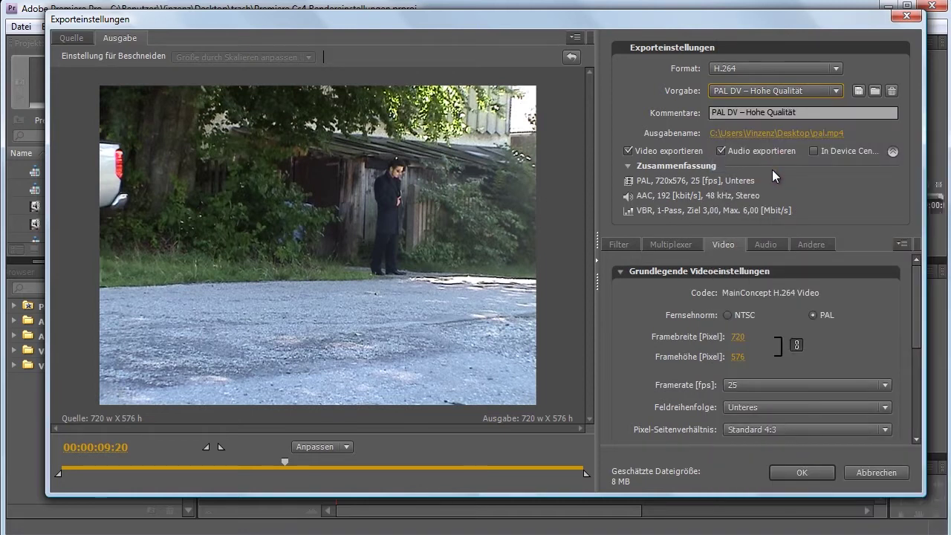
click(757, 132)
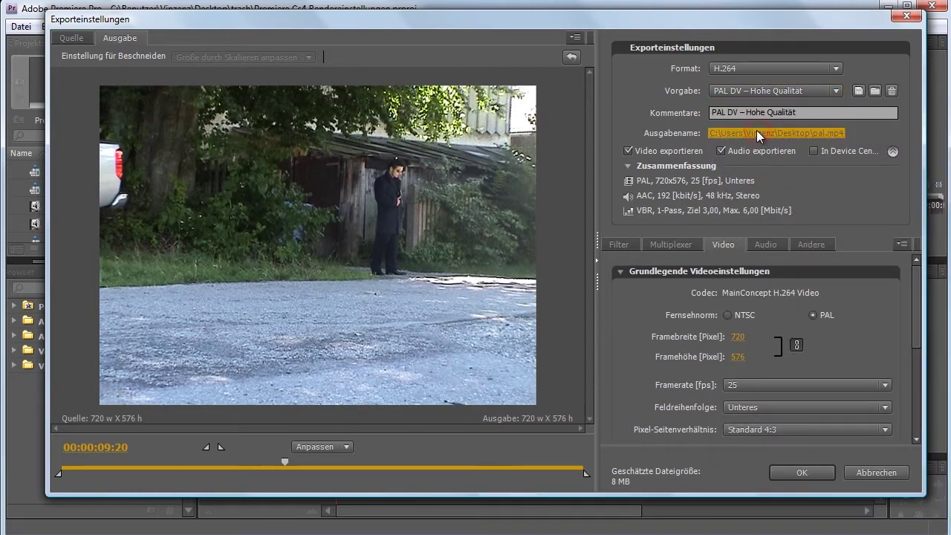
key(Escape)
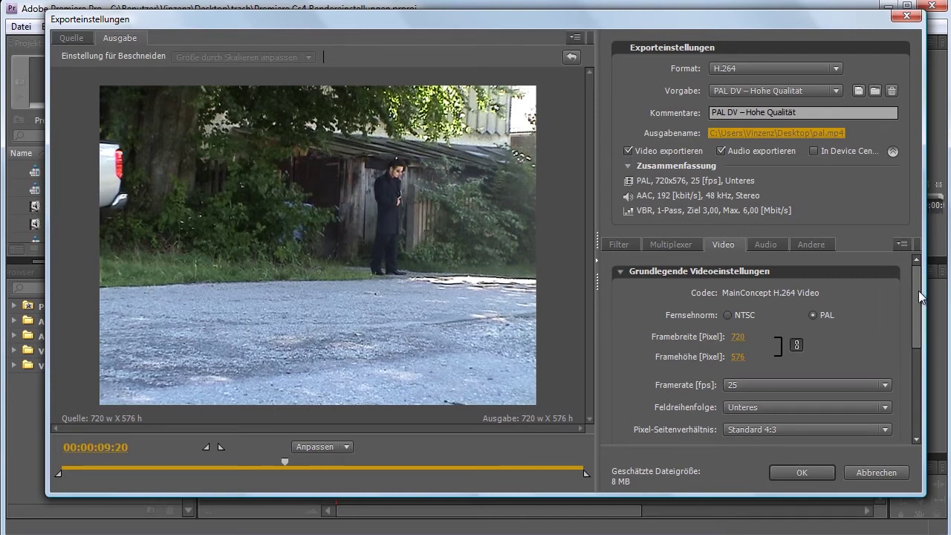
Set the video TV standard to PAL and frame rate to 25 fps, then move the dialog aside
click(713, 245)
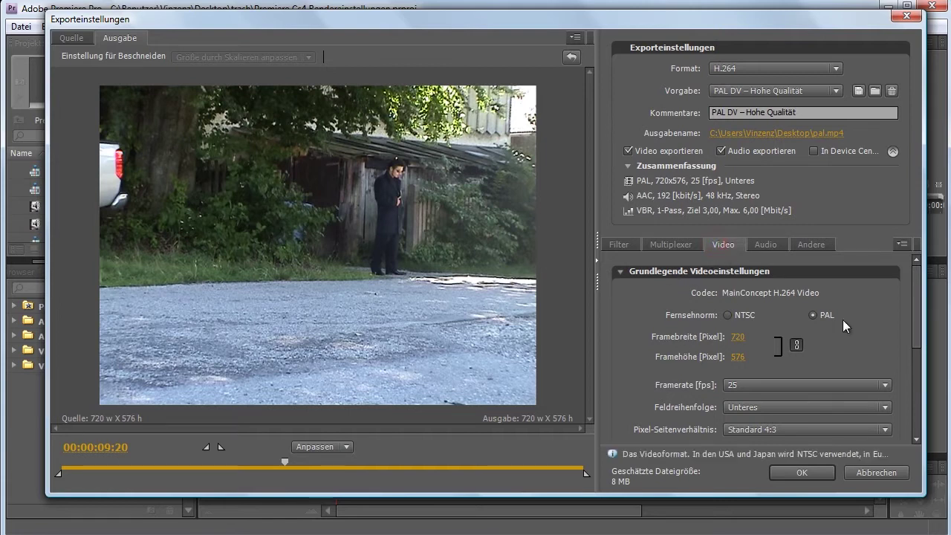
mouse_move(915, 310)
mouse_down()
mouse_move(912, 330)
mouse_move(914, 310)
mouse_up()
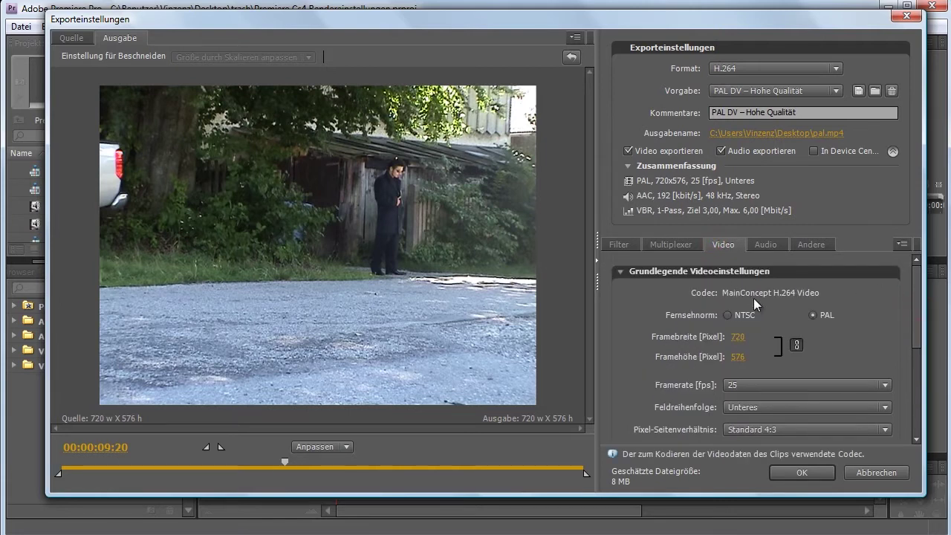
scroll(915, 317, down, 2)
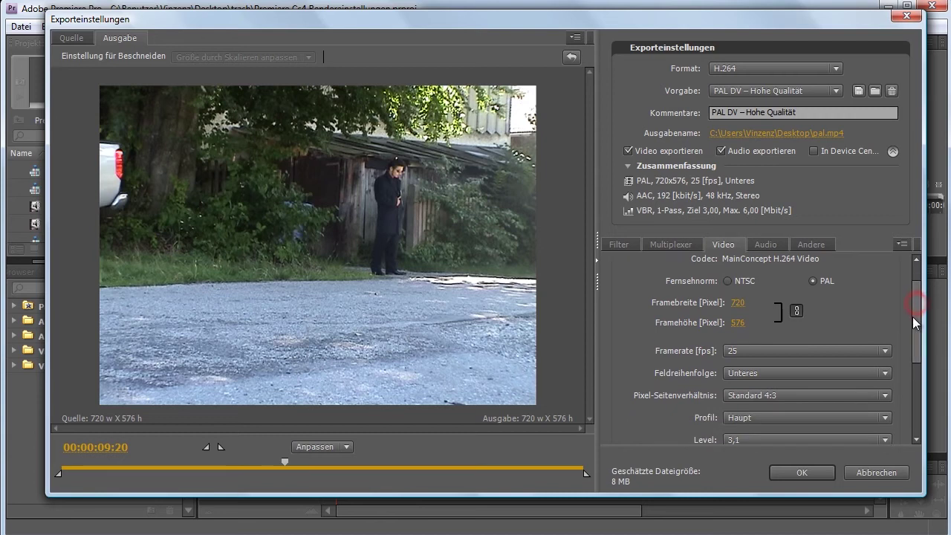
click(813, 280)
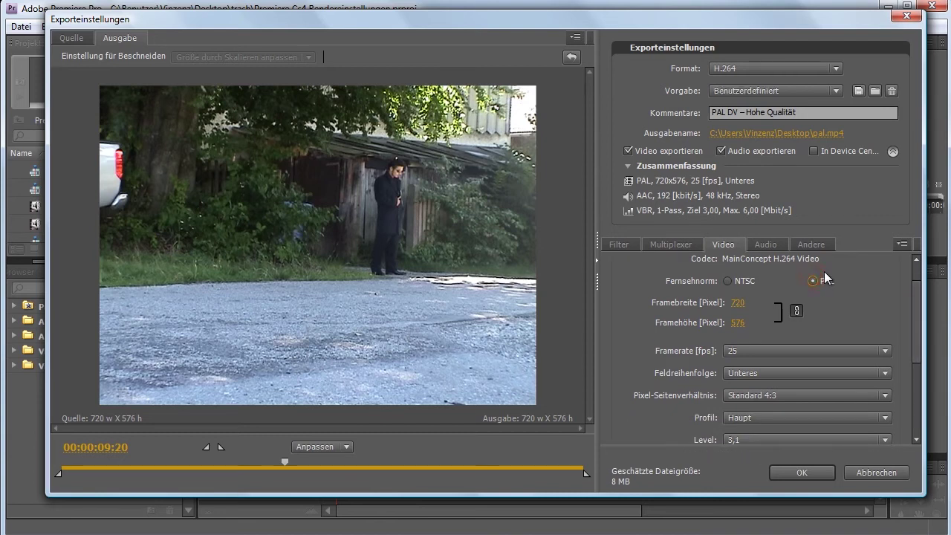
scroll(915, 312, down, 1)
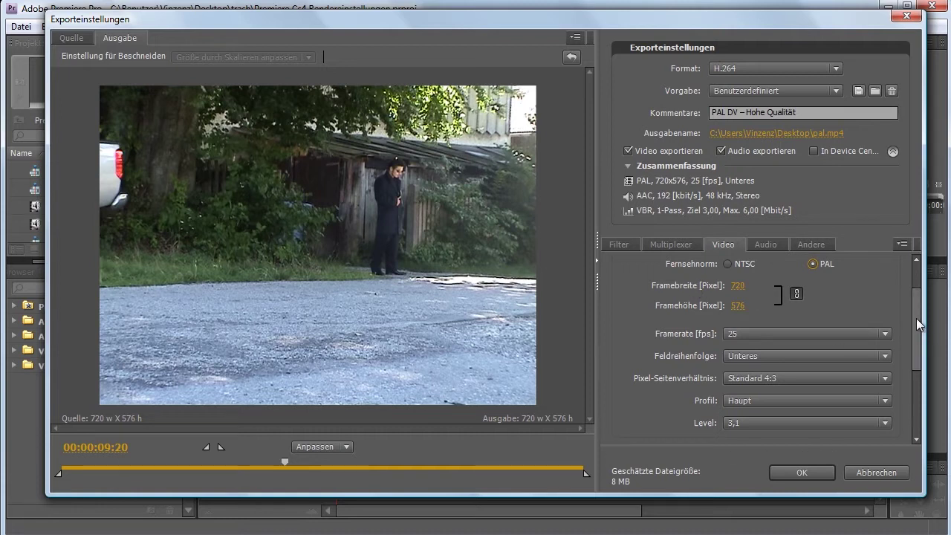
scroll(918, 324, down, 1)
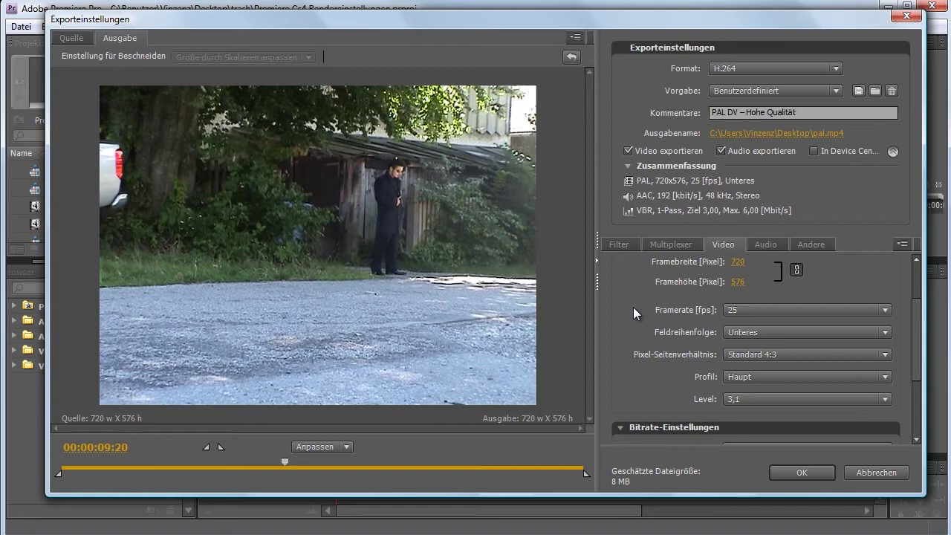
mouse_move(497, 20)
mouse_down()
mouse_move(505, 49)
mouse_move(473, 36)
mouse_up()
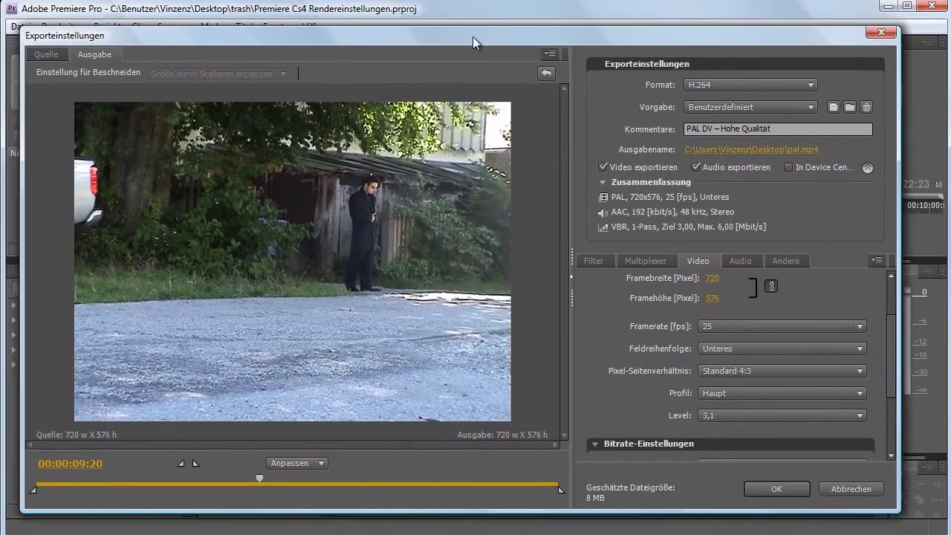
click(778, 323)
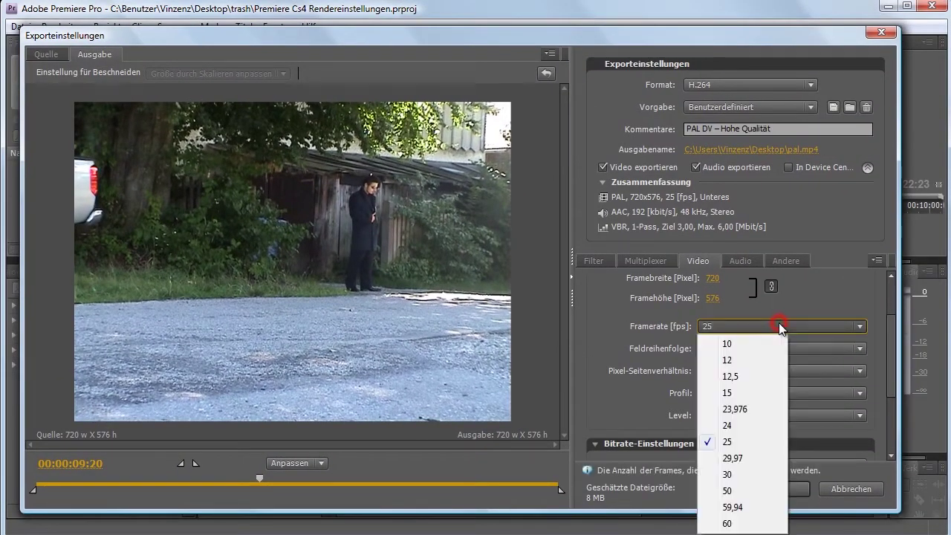
click(718, 442)
drag(160, 35, 534, 30)
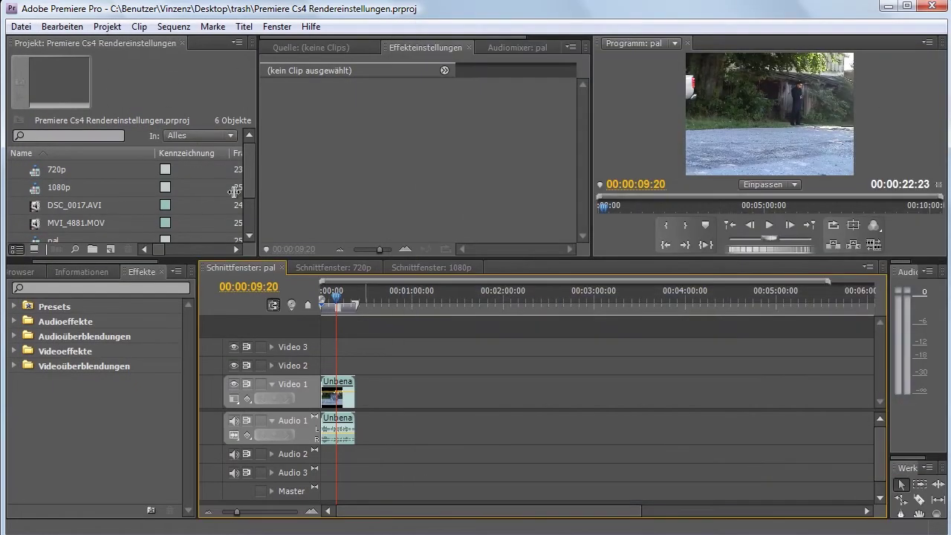
Select Unbenannter Clip 01 03.avi in the Project panel and open its media export settings
drag(249, 169, 248, 194)
click(44, 228)
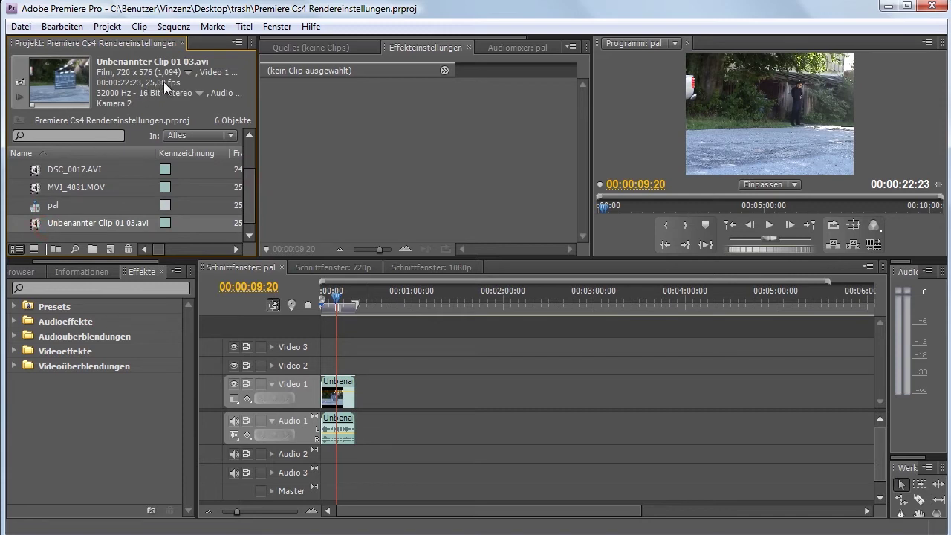
click(21, 26)
click(119, 346)
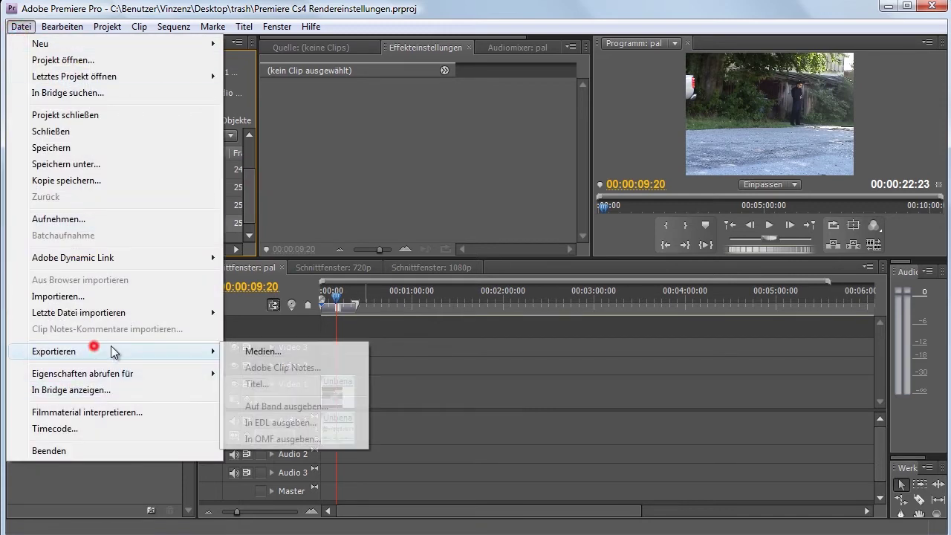
click(251, 350)
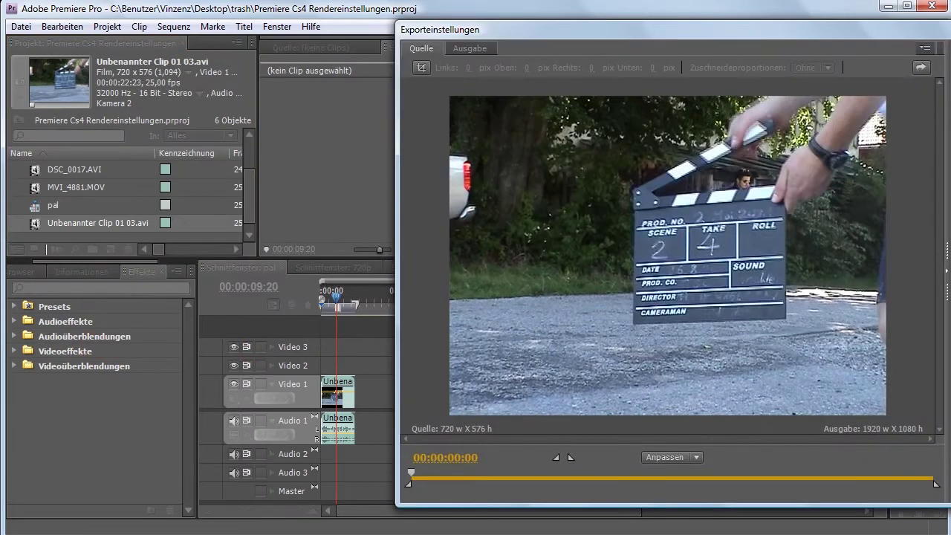
scroll(871, 312, down, 3)
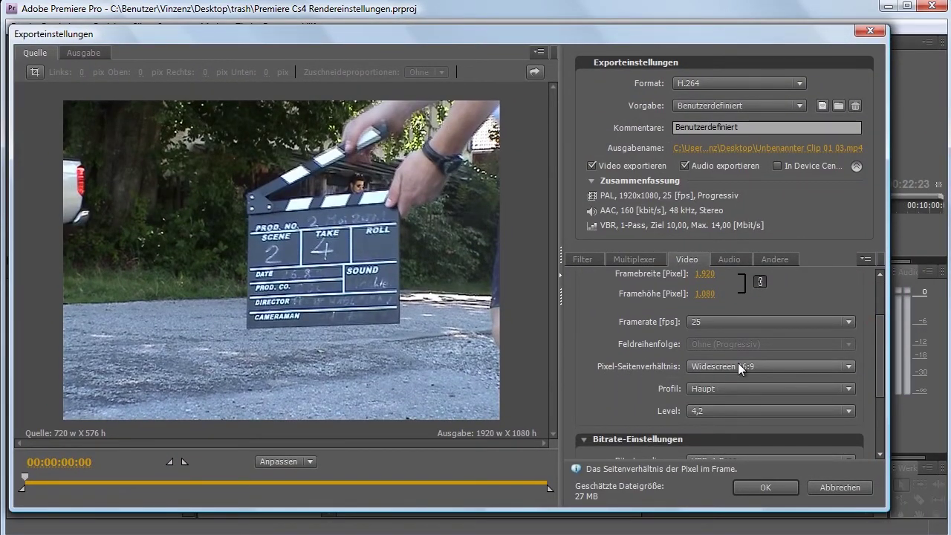
Set the clip export's pixel aspect ratio to Standard 4:3 and preview the output framing
click(737, 364)
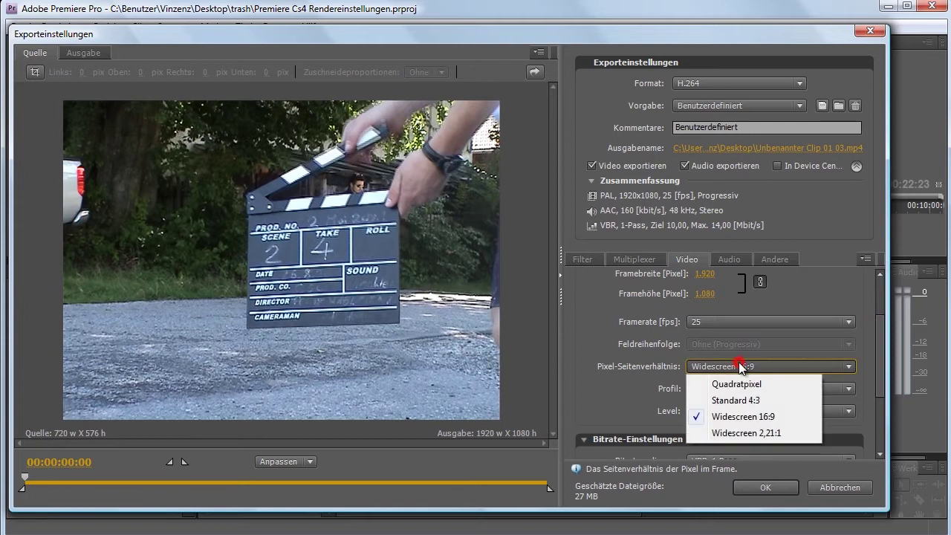
click(743, 400)
click(85, 55)
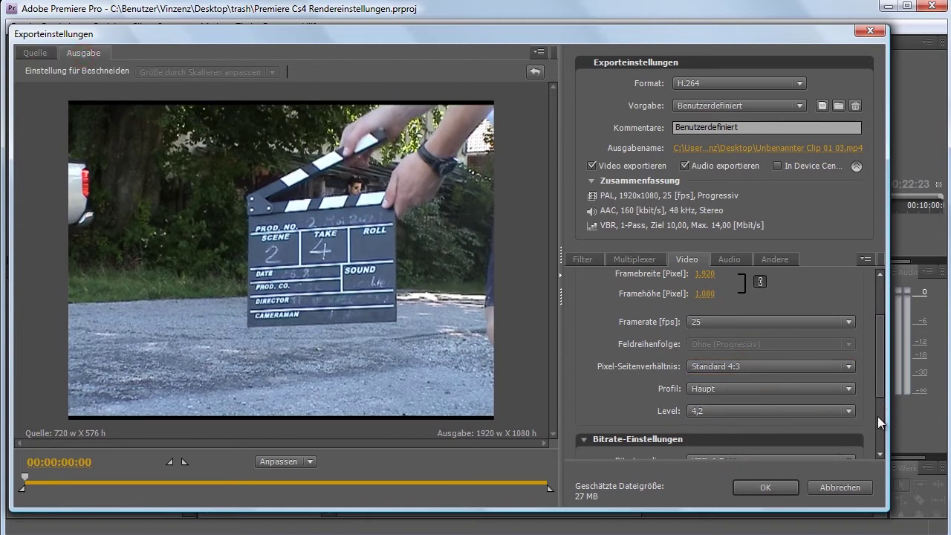
drag(883, 334, 881, 352)
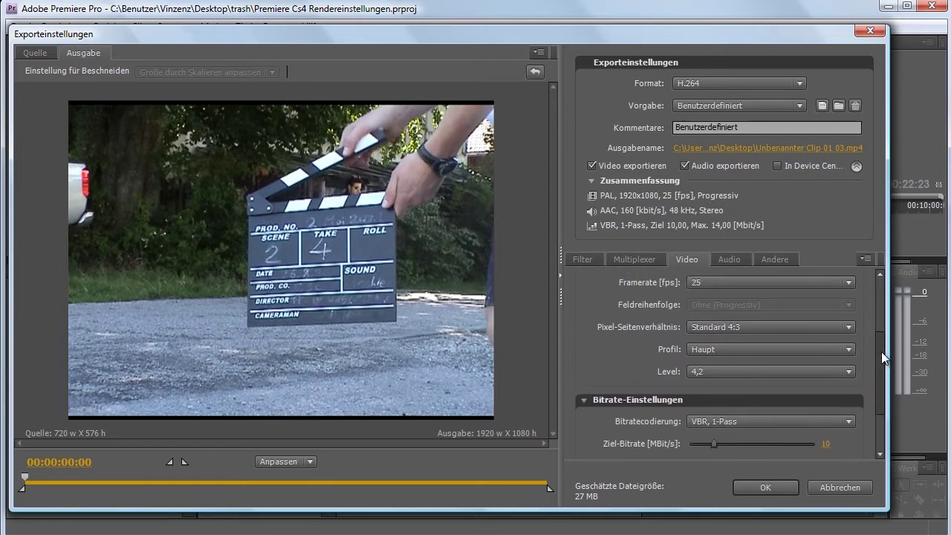
drag(881, 351, 884, 409)
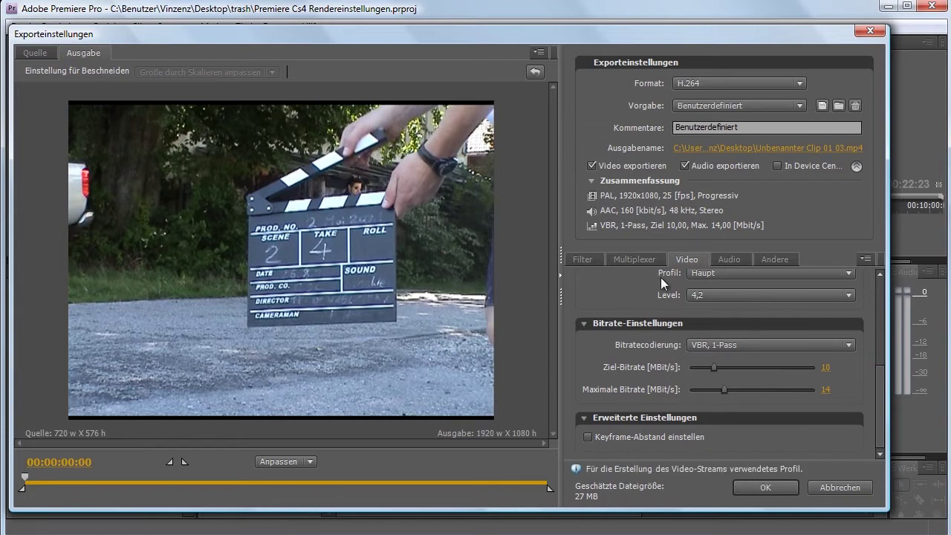
Keep bitrate encoding on VBR, 1-Pass with target 10 and maximum 14 Mbit/s
click(741, 349)
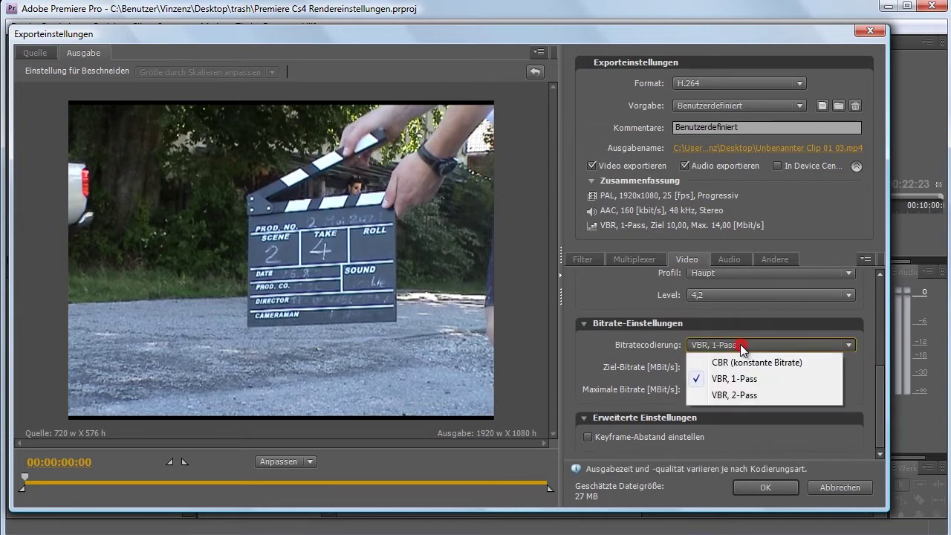
click(764, 379)
click(756, 346)
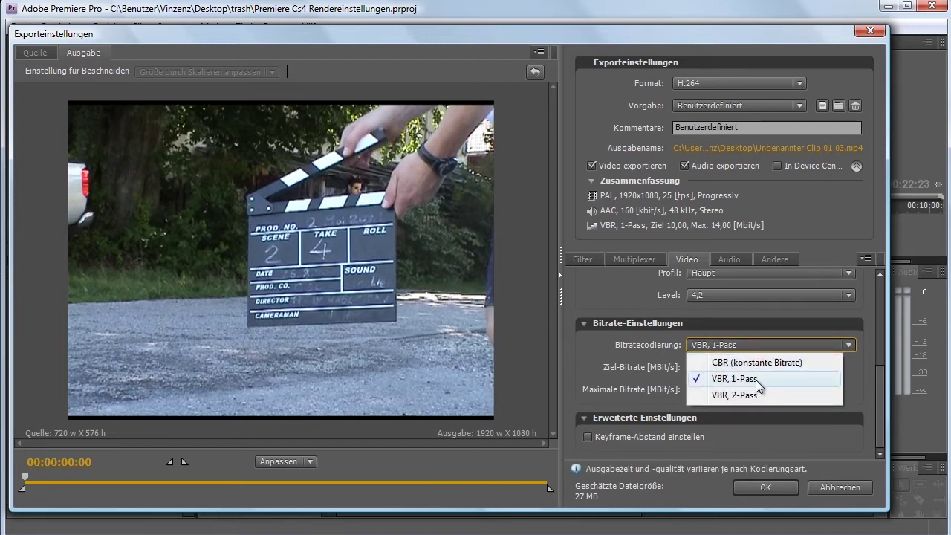
click(755, 379)
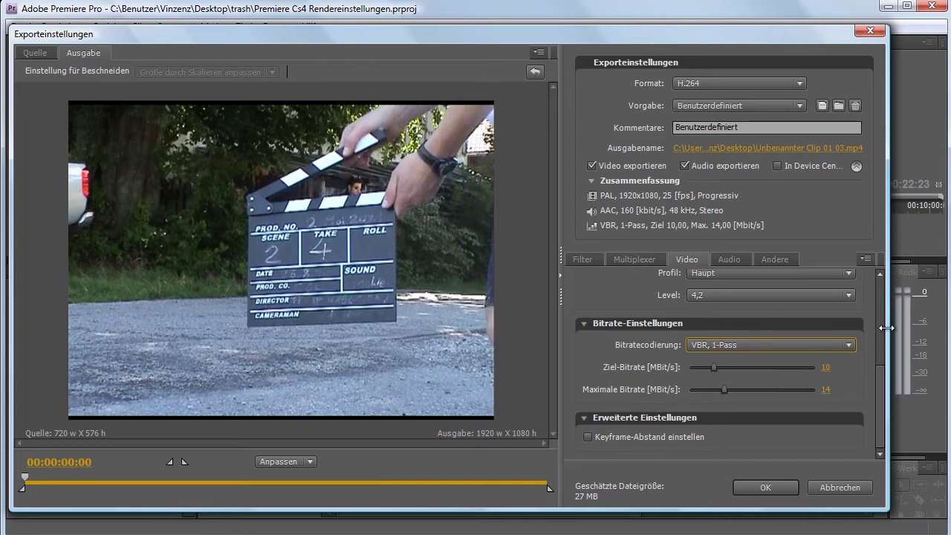
click(881, 379)
click(880, 390)
drag(886, 404, 874, 243)
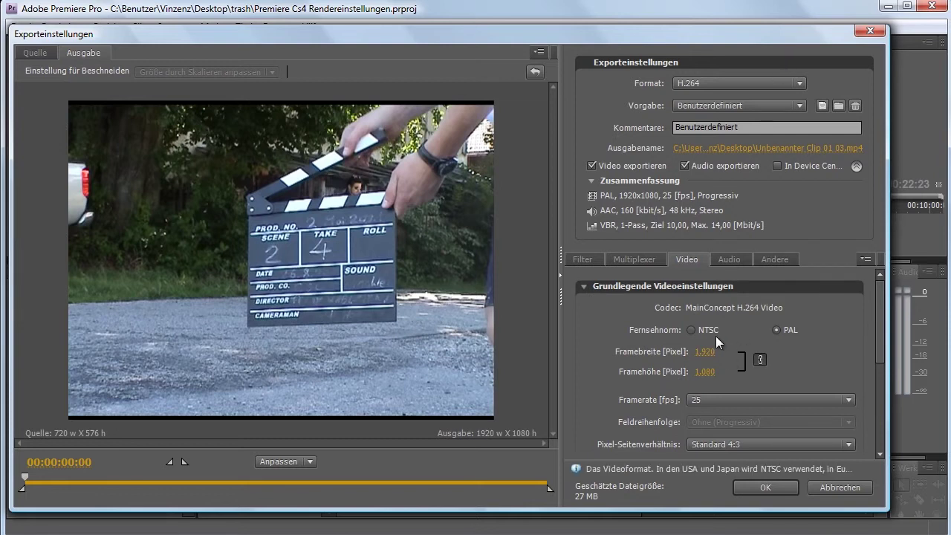
mouse_move(874, 321)
mouse_down()
mouse_move(882, 342)
mouse_move(873, 321)
mouse_up()
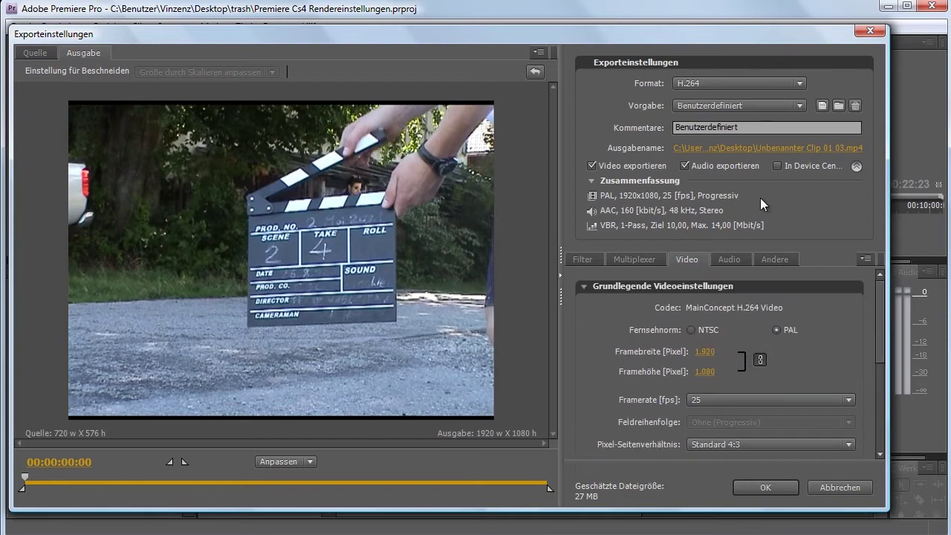
Apply the PAL DV – Hohe Qualität preset (720×576, VBR 3/6 Mbit/s) and view its audio settings
click(735, 105)
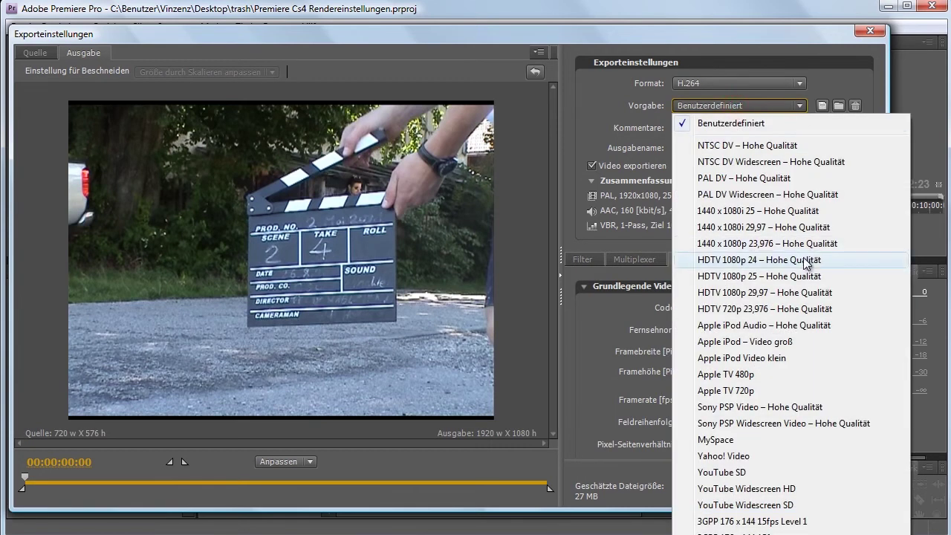
click(780, 183)
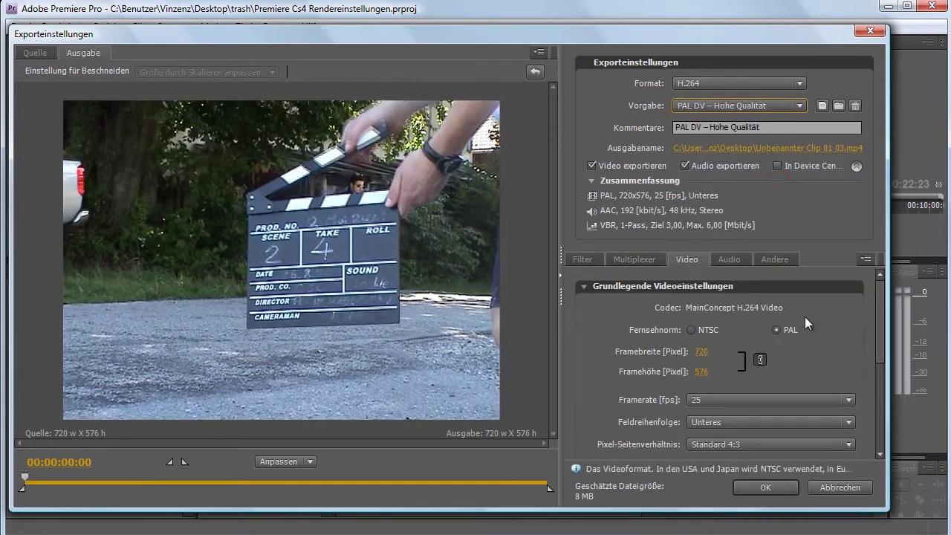
drag(880, 314, 883, 450)
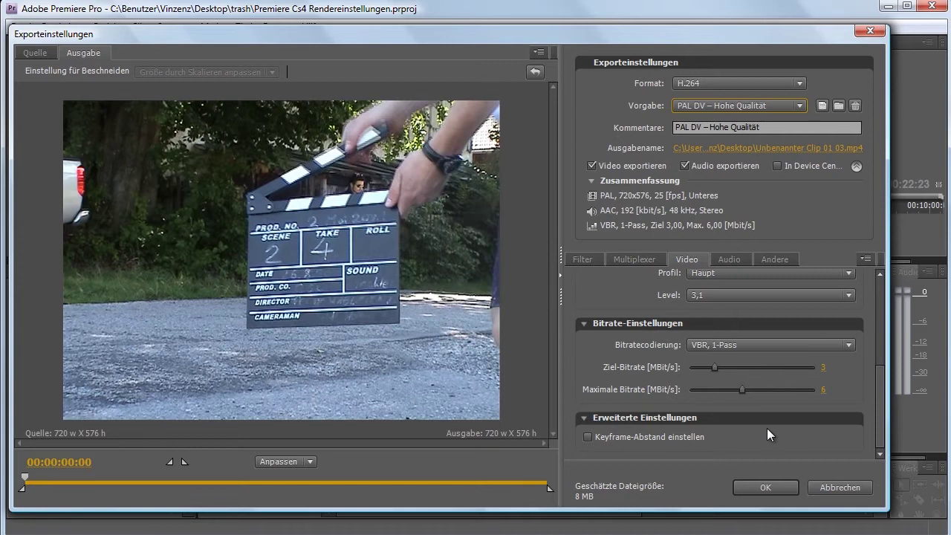
click(732, 261)
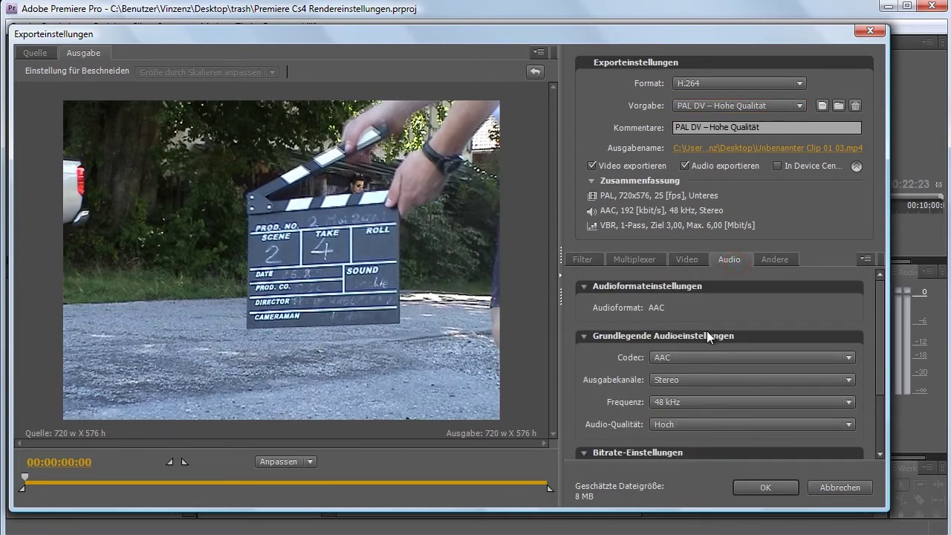
Keep the AAC audio codec and send the clip's PAL DV export to Adobe Media Encoder
click(694, 259)
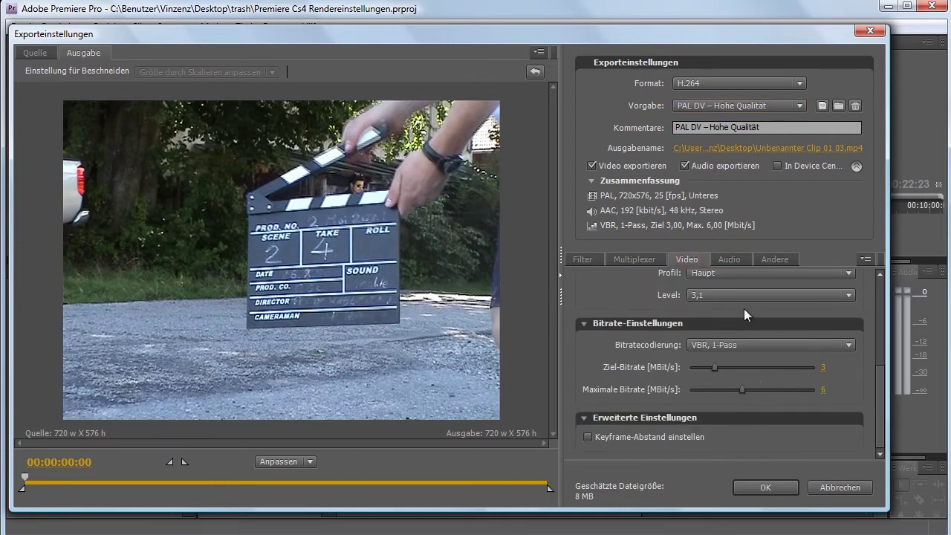
click(718, 259)
click(691, 357)
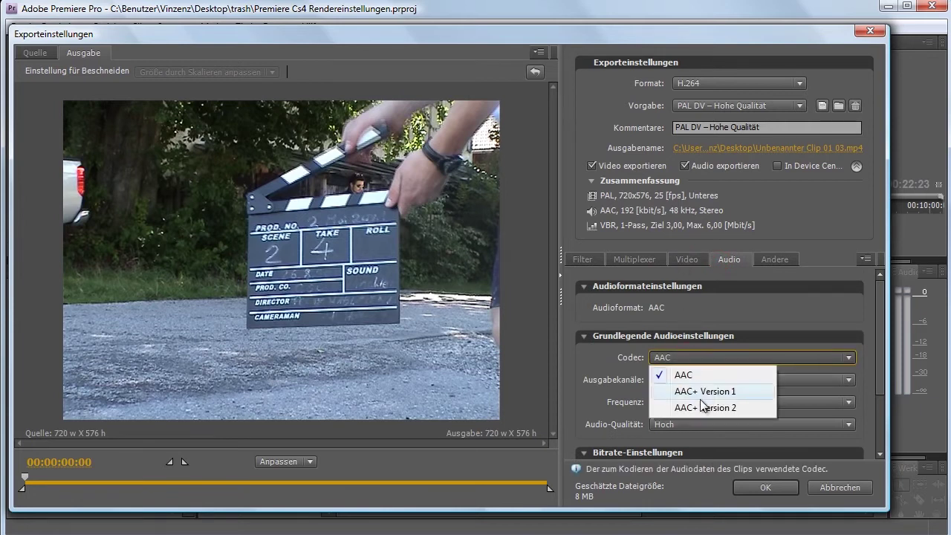
click(684, 259)
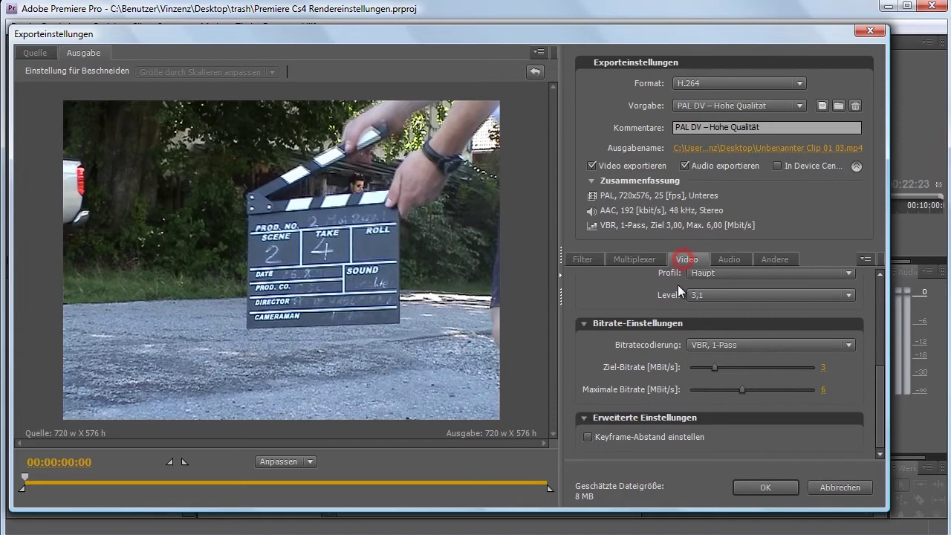
click(754, 486)
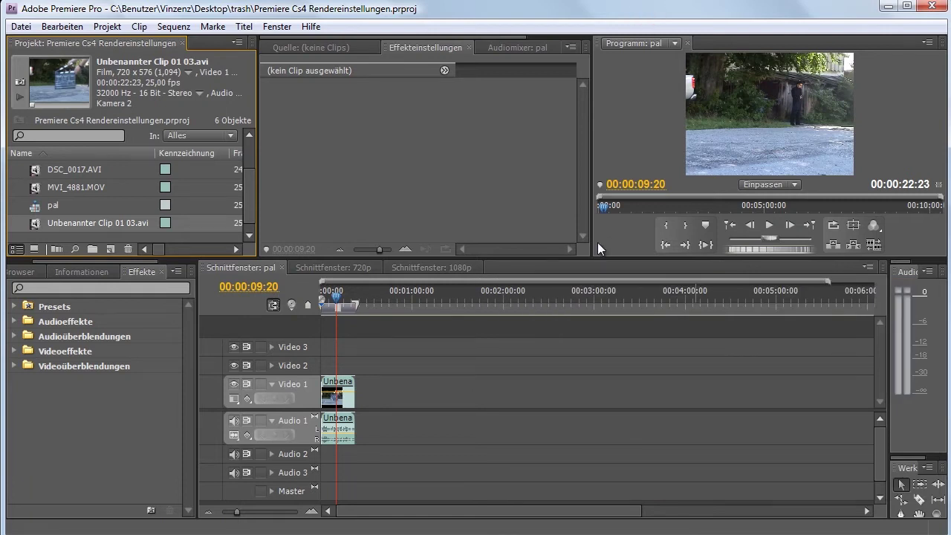
Switch to the 720p sequence, check the Media Encoder queue, and select DSC_0017.AVI in Premiere
click(366, 265)
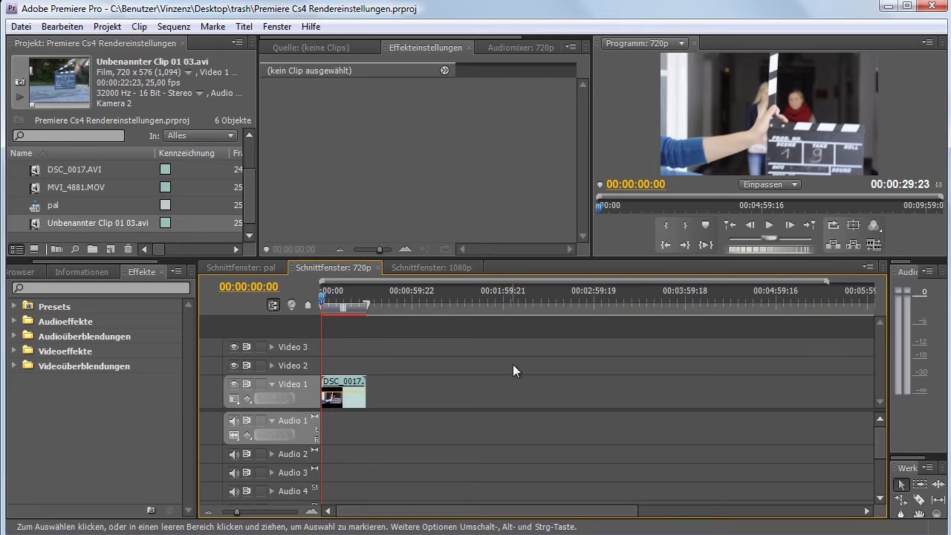
scroll(248, 175, up, 2)
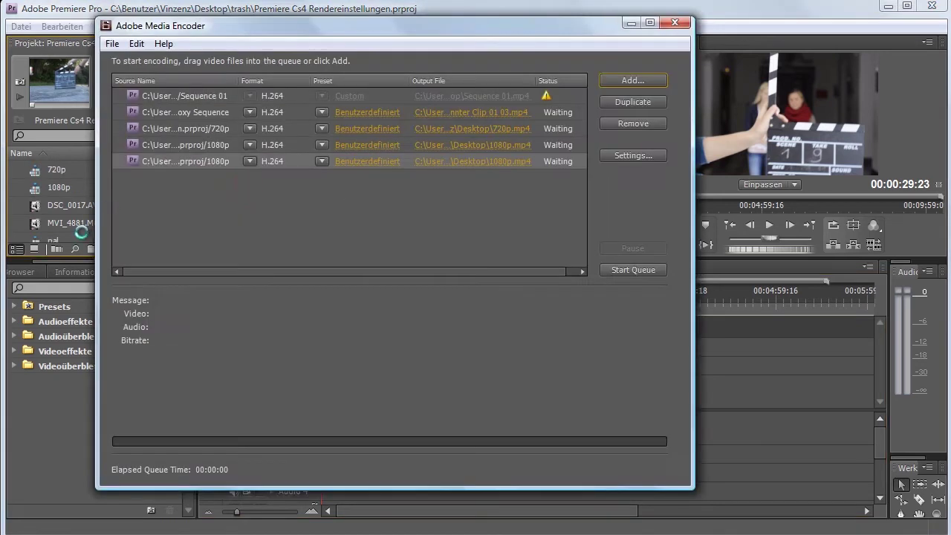
click(355, 13)
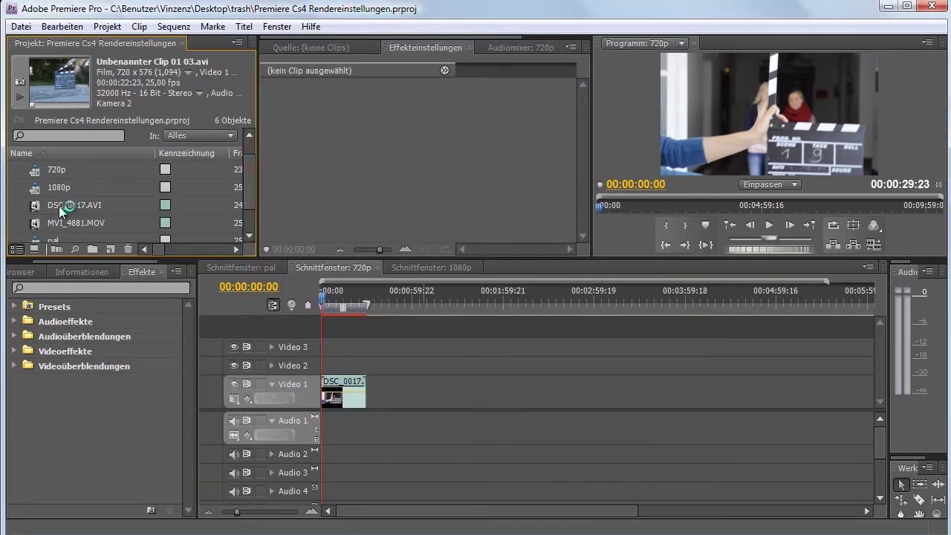
click(37, 208)
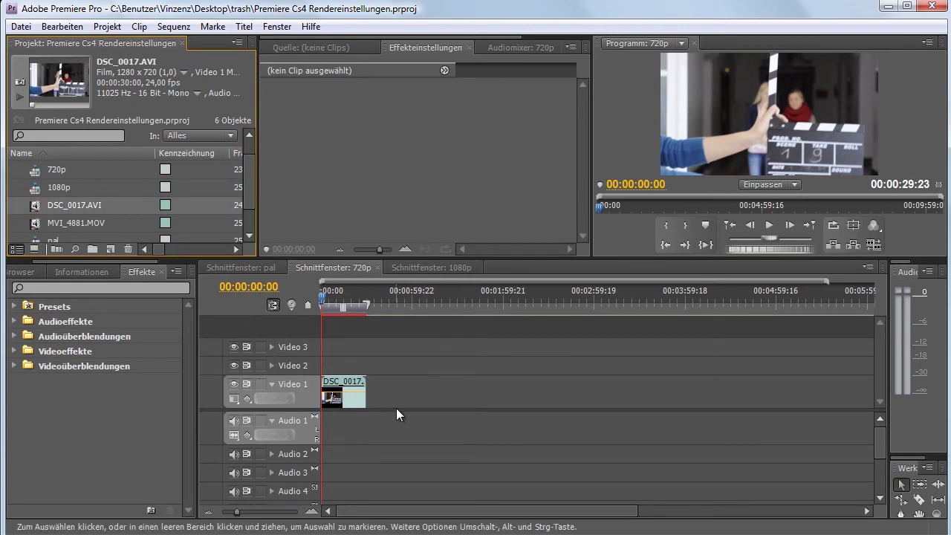
click(19, 27)
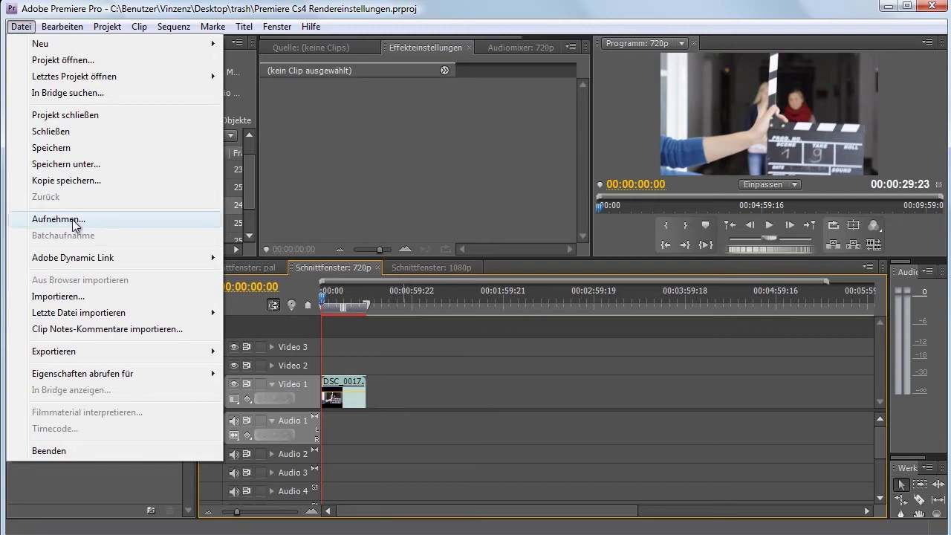
Open media export for the 720p sequence, show the output preview, and keep H.264 format
click(119, 351)
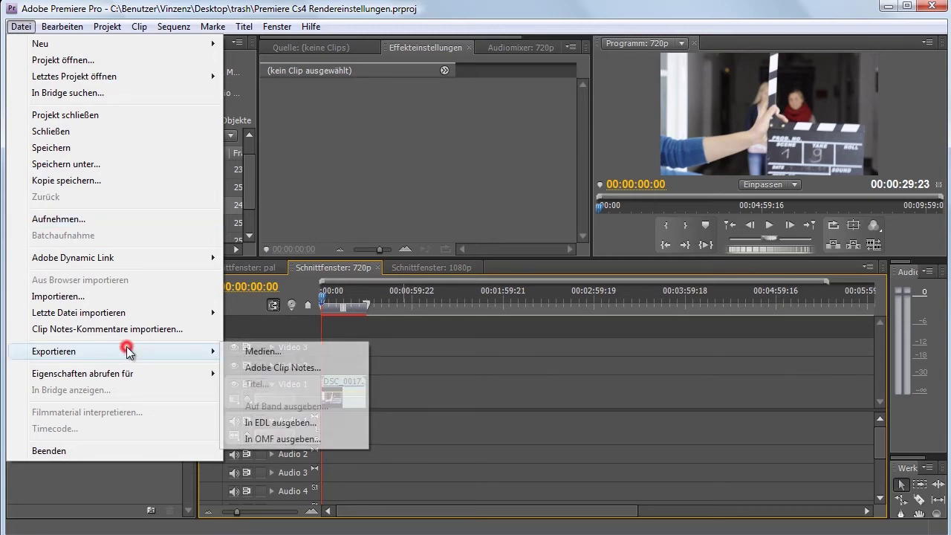
click(242, 349)
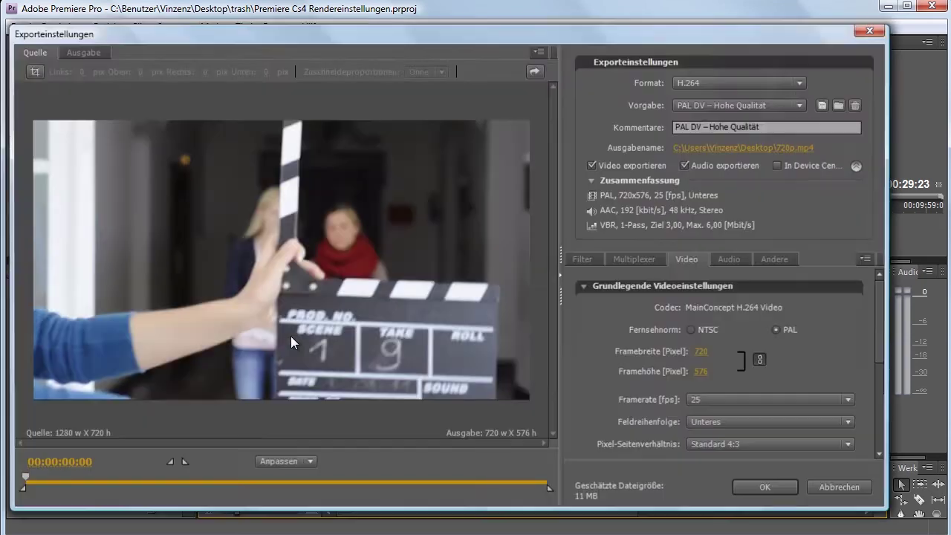
click(92, 55)
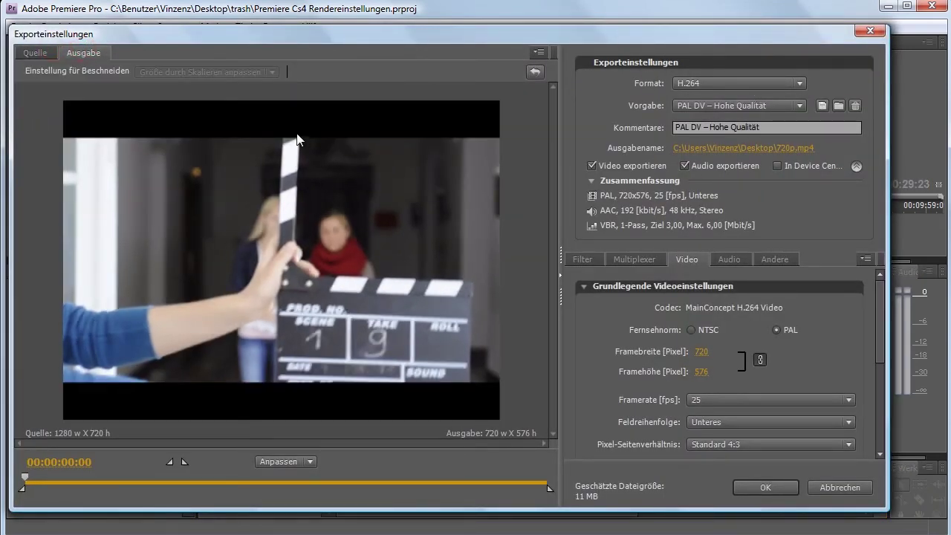
click(768, 86)
click(712, 329)
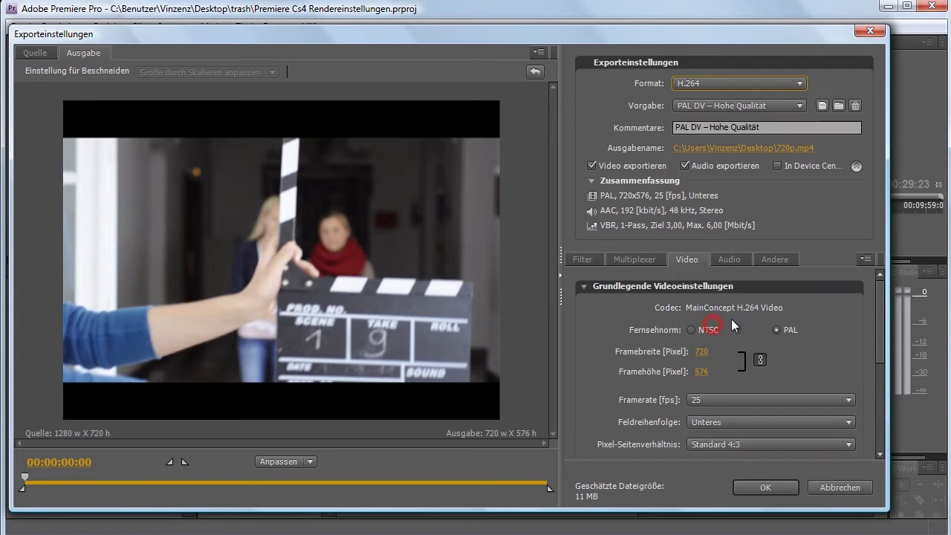
click(754, 104)
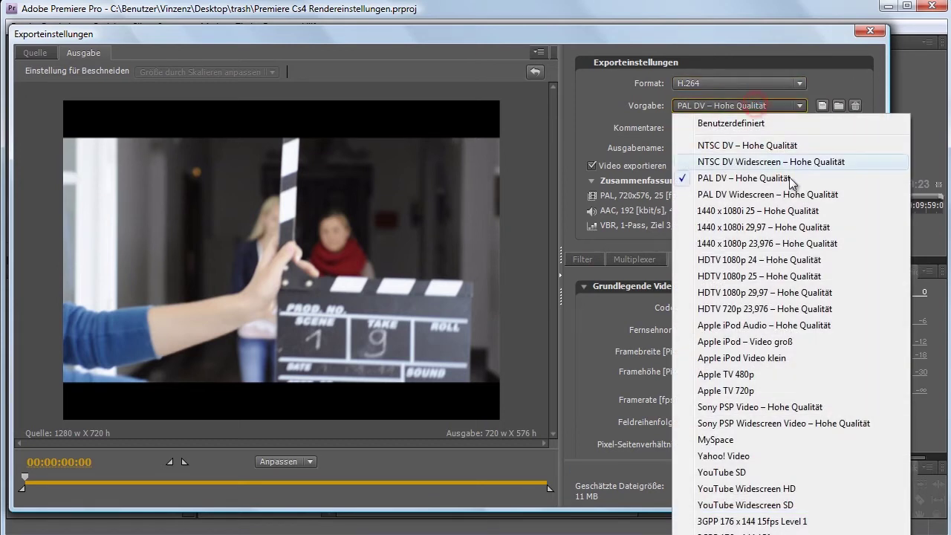
click(744, 104)
click(745, 104)
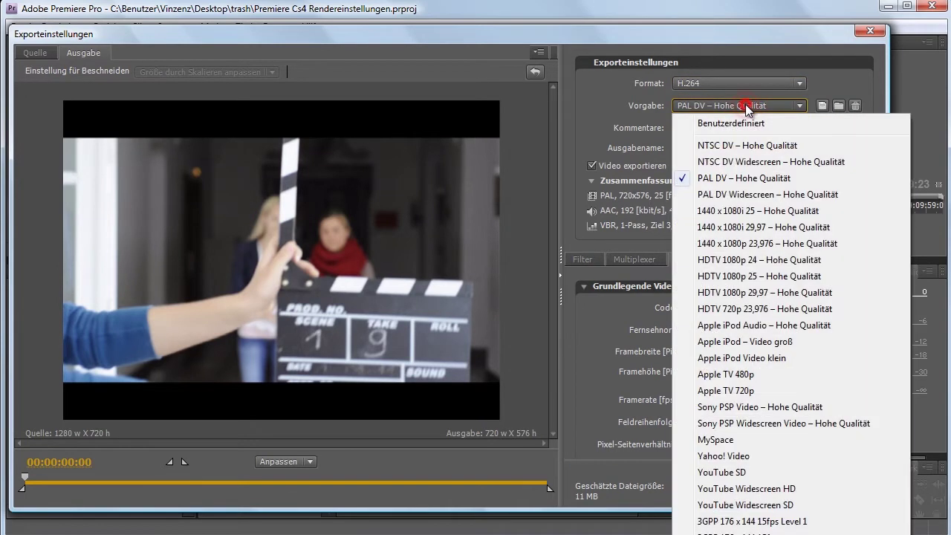
Apply YouTube Widescreen HD (1280×720, 24 fps, progressive), briefly trying PAL before reselecting it
click(807, 489)
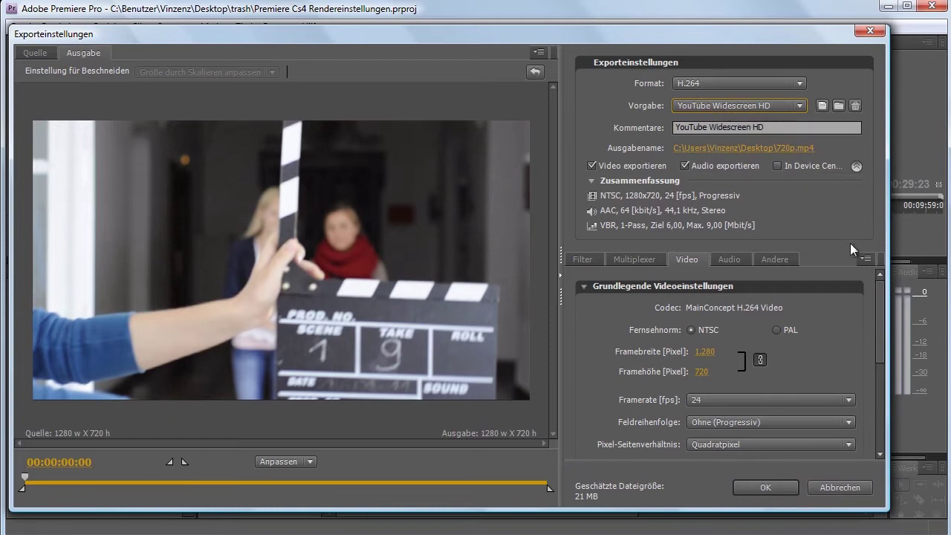
mouse_move(880, 295)
mouse_down()
mouse_move(878, 309)
mouse_move(840, 238)
mouse_up()
click(774, 327)
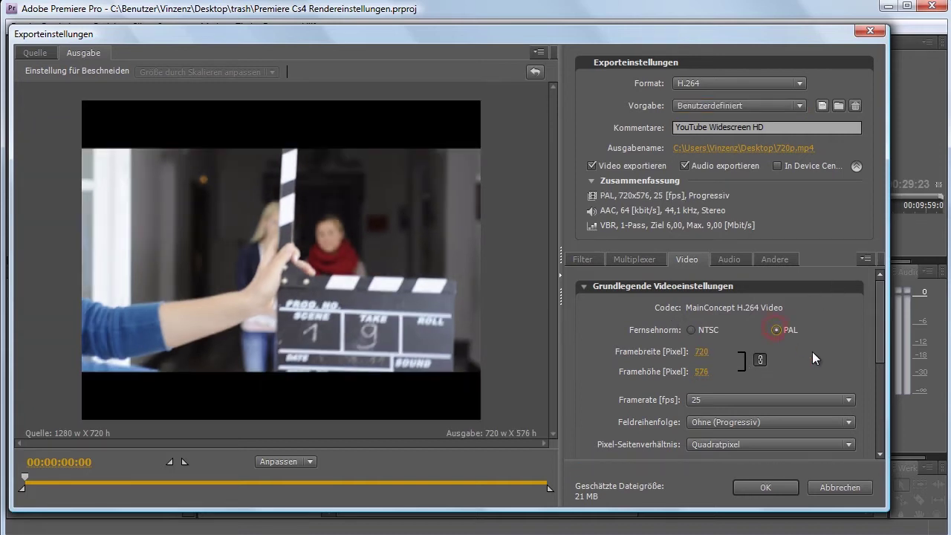
click(728, 106)
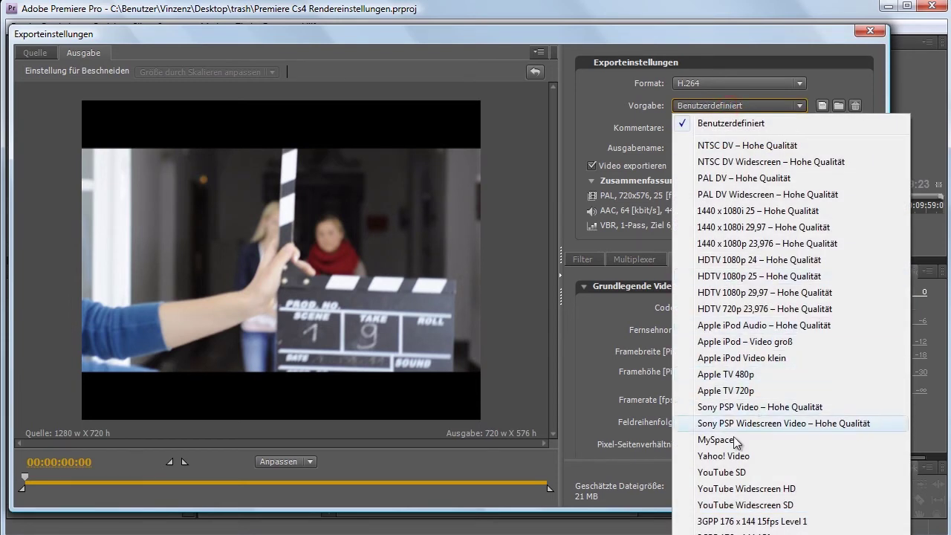
click(796, 487)
mouse_move(882, 318)
mouse_down()
mouse_move(878, 336)
mouse_move(888, 327)
mouse_up()
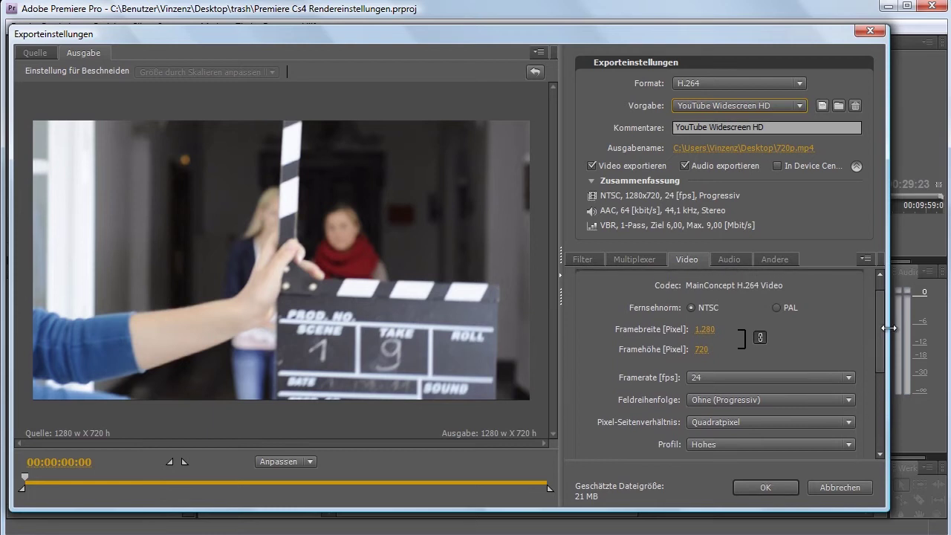
Scroll the Video settings to Bitrate-Einstellungen, keeping field order at Ohne (Progressiv)
scroll(884, 312, down, 1)
drag(884, 309, 881, 327)
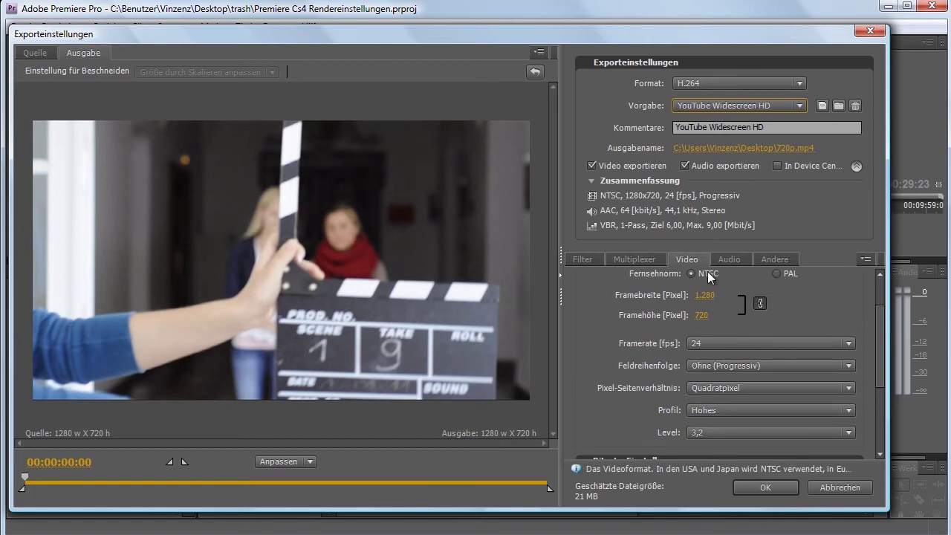
drag(879, 322, 882, 334)
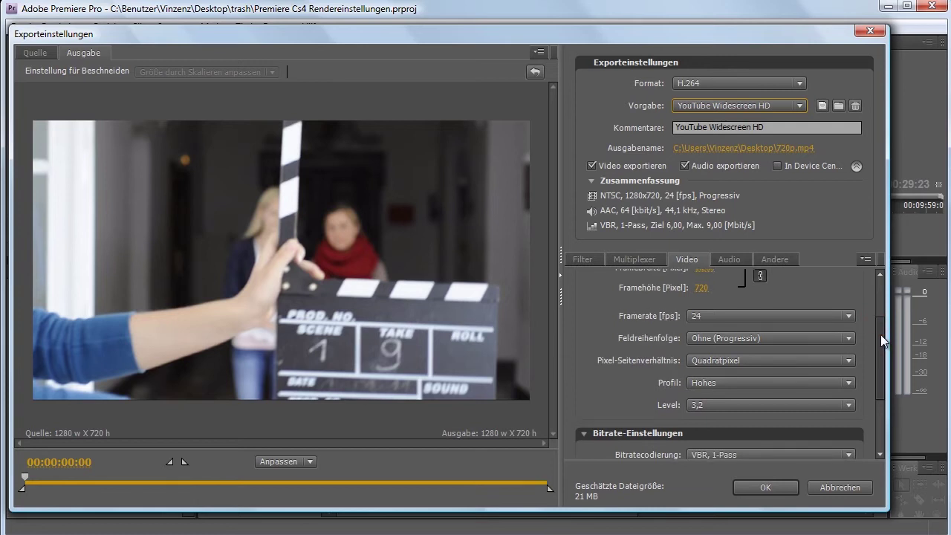
drag(880, 334, 876, 351)
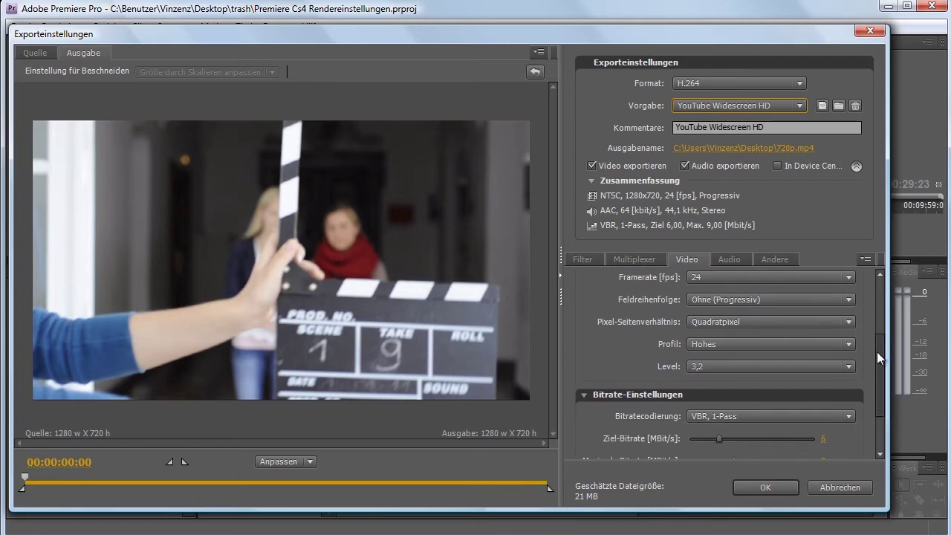
click(785, 299)
click(719, 315)
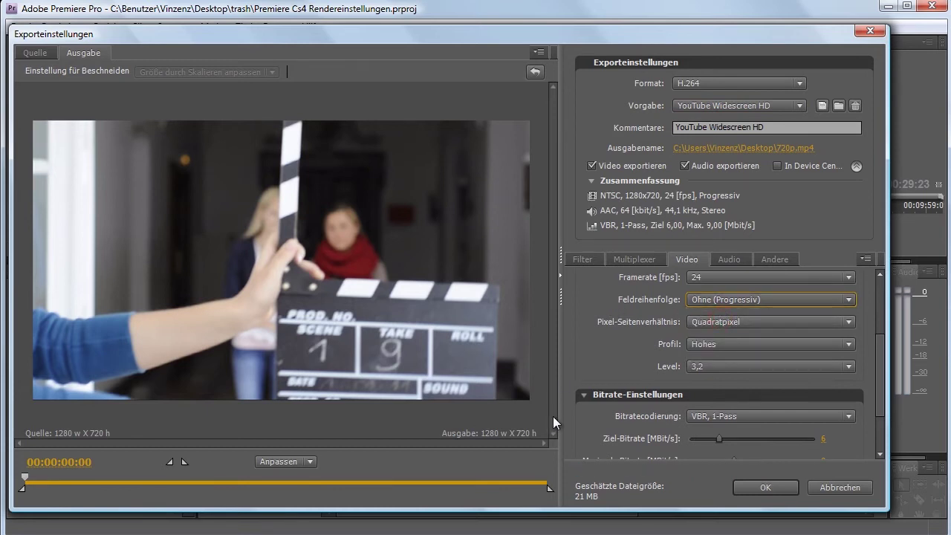
drag(876, 353, 883, 386)
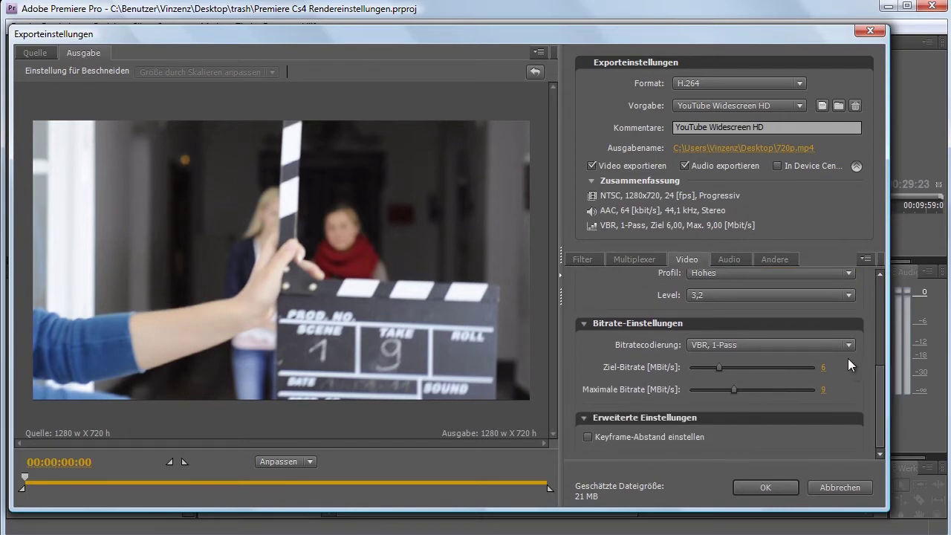
Set the target bitrate to 8 and the maximum bitrate to 10 Mbit/s
click(822, 367)
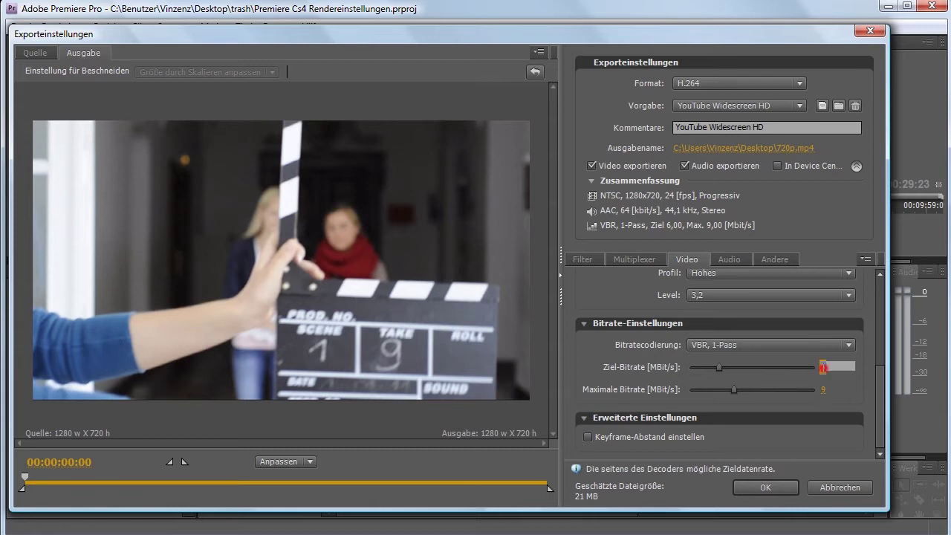
key(Return)
text(8)
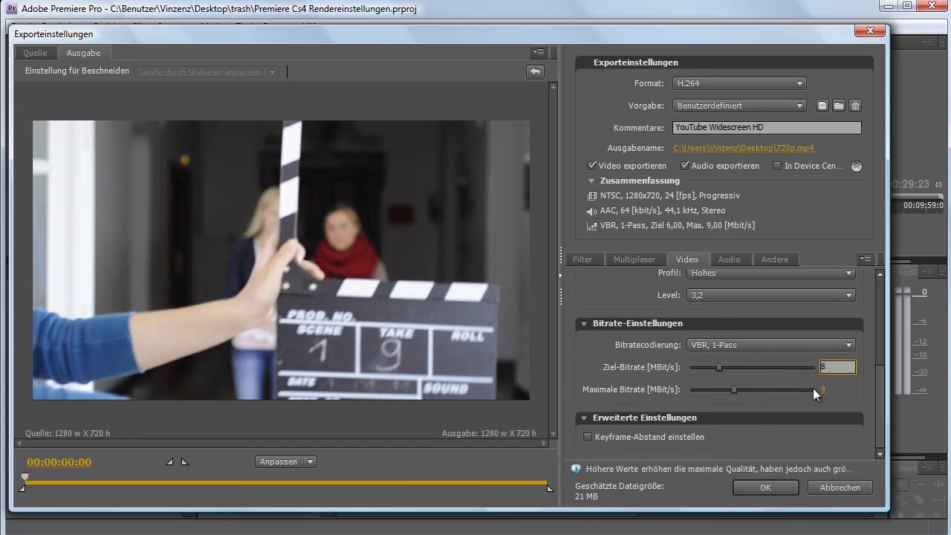
click(823, 389)
text(10)
key(Return)
Keep Bitratecodierung at VBR, 1-Pass and review the resulting settings
mouse_move(656, 367)
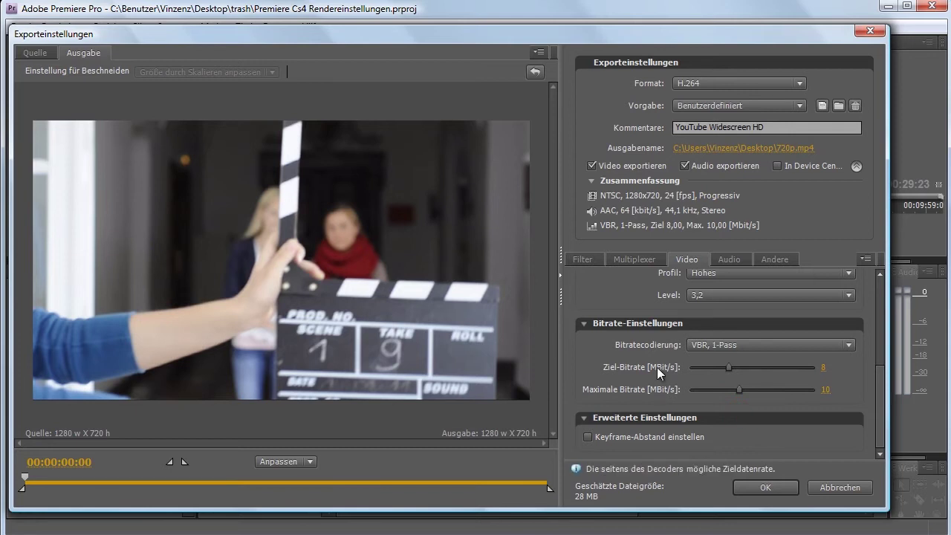
click(750, 345)
click(750, 375)
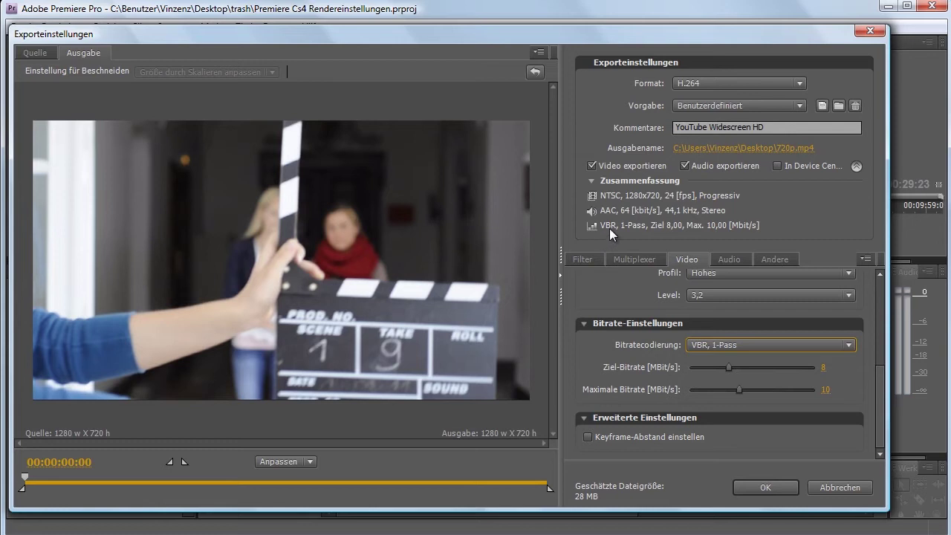
drag(879, 393, 877, 389)
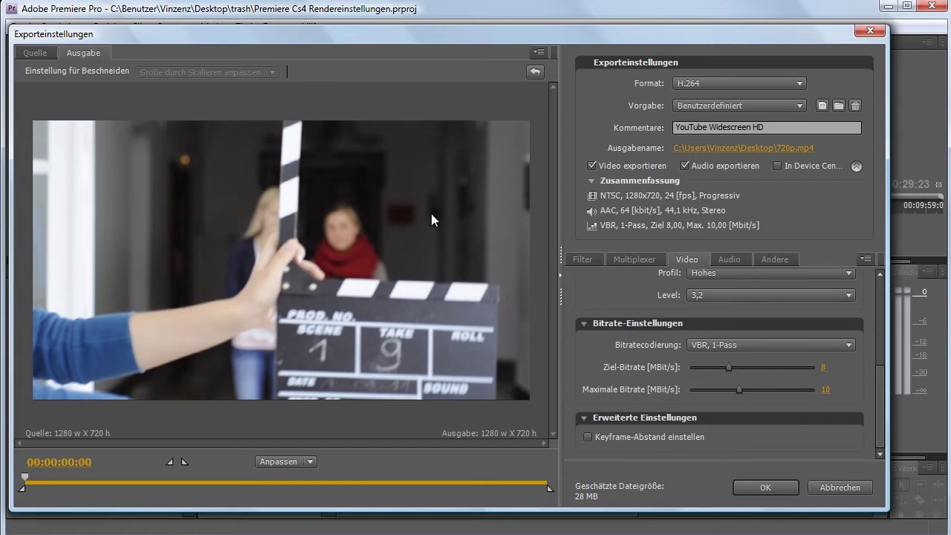
drag(877, 374, 876, 376)
click(778, 108)
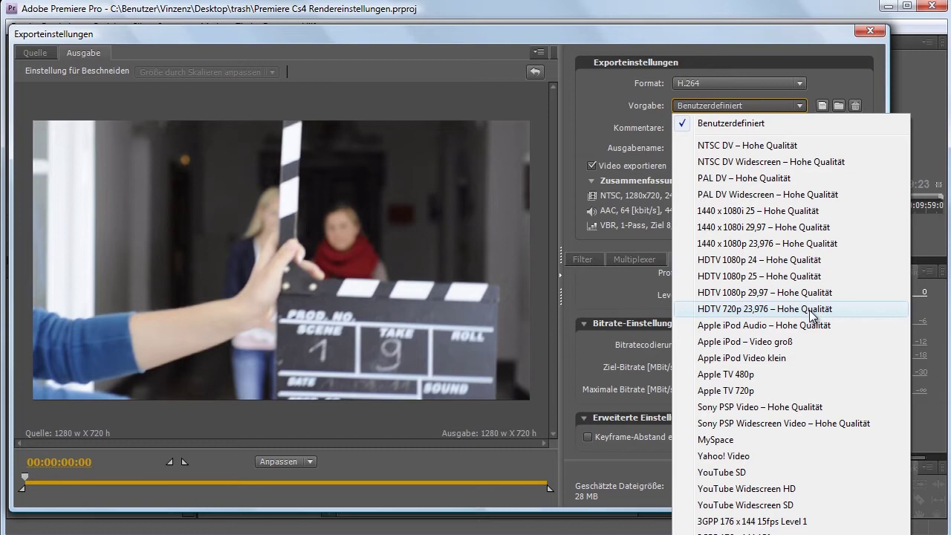
Apply the HDTV 720p 23,976 – Hohe Qualität preset and set the frame rate to 24 fps
click(750, 311)
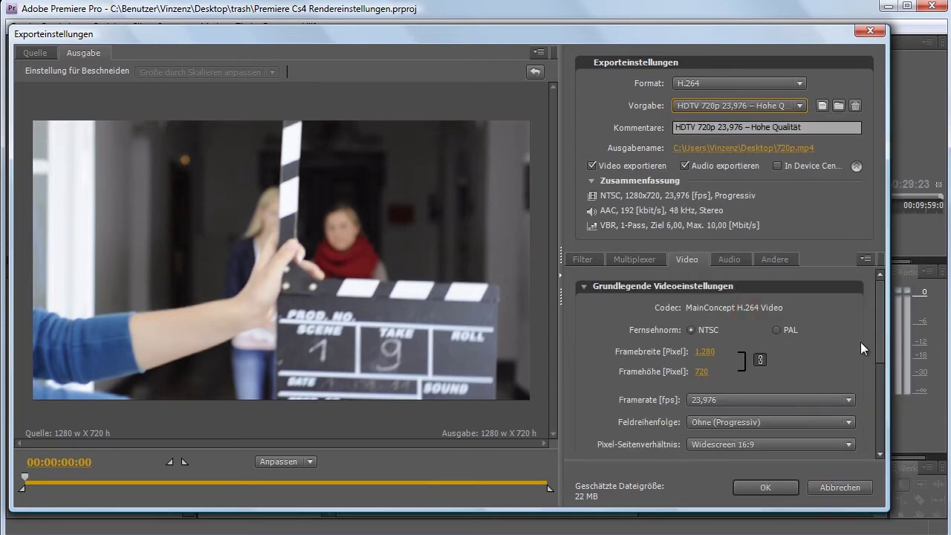
scroll(883, 329, down, 1)
click(719, 370)
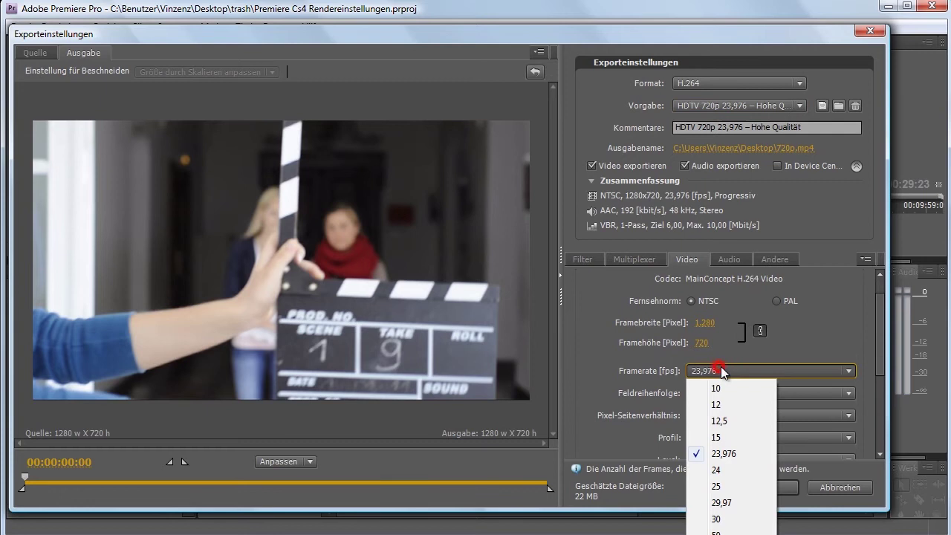
click(718, 470)
drag(882, 287, 878, 364)
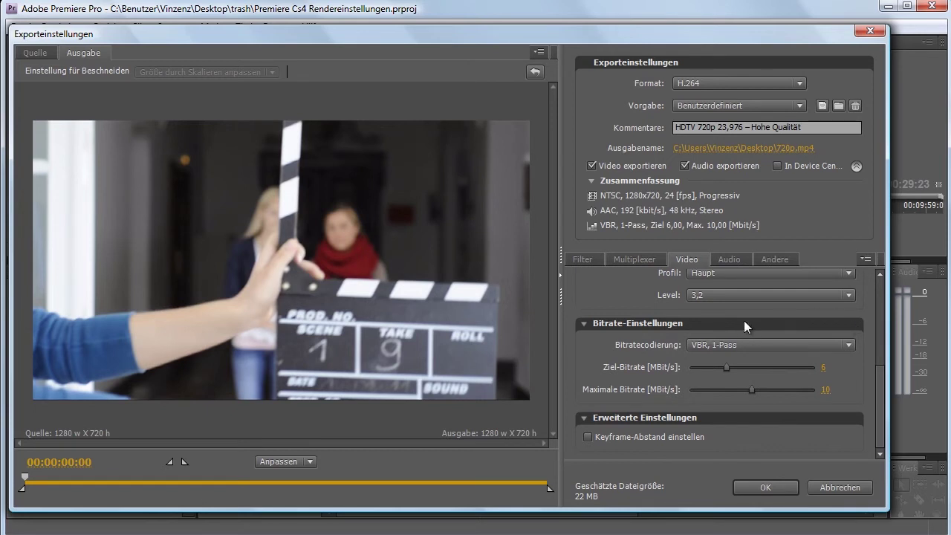
Enter a target bitrate of 8 Mbit/s, then cancel out of the export settings
click(822, 367)
text(8)
click(798, 413)
click(758, 102)
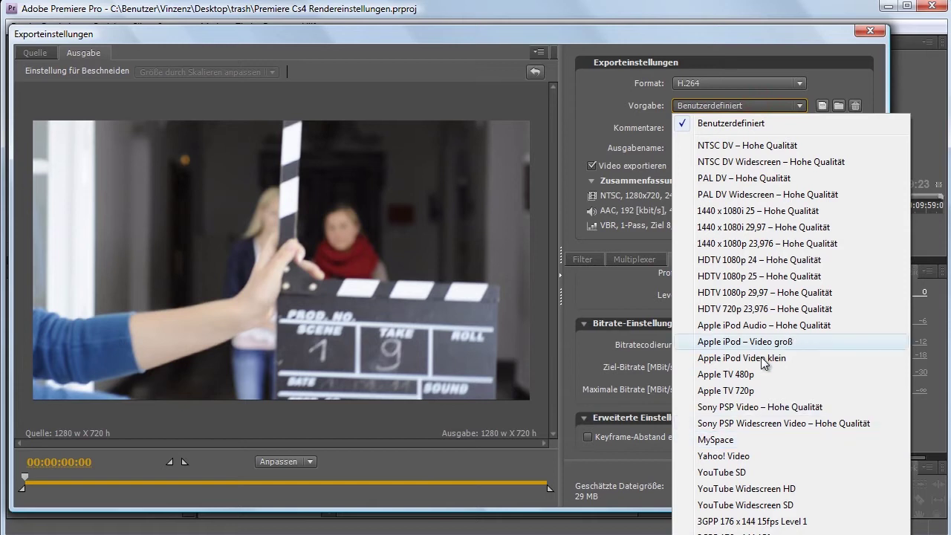
click(584, 362)
click(833, 487)
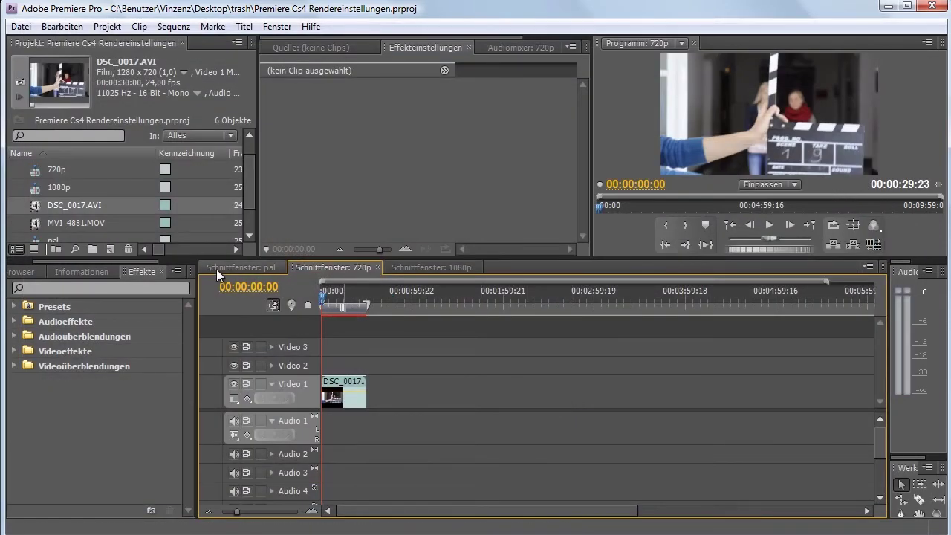
Switch to the pal sequence and open its media export settings via Datei > Exportieren > Medien
click(216, 268)
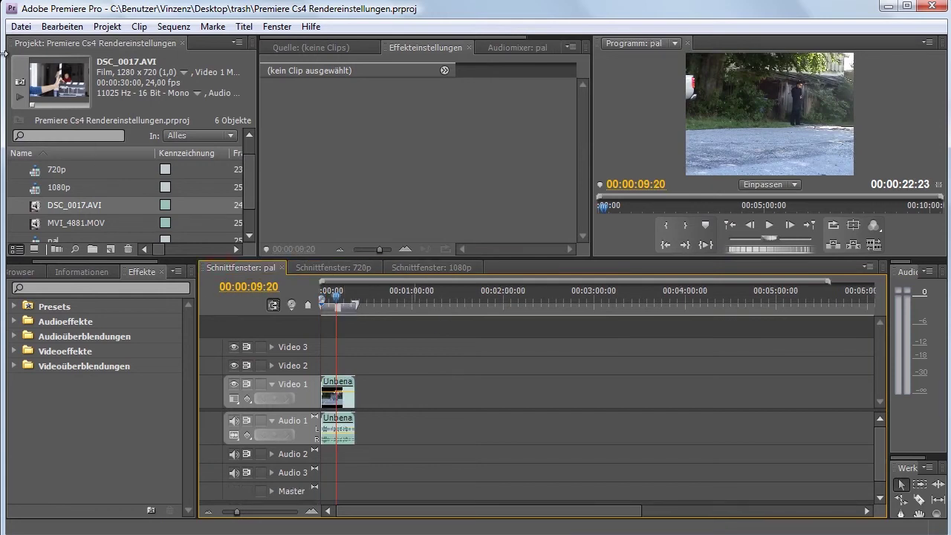
click(333, 380)
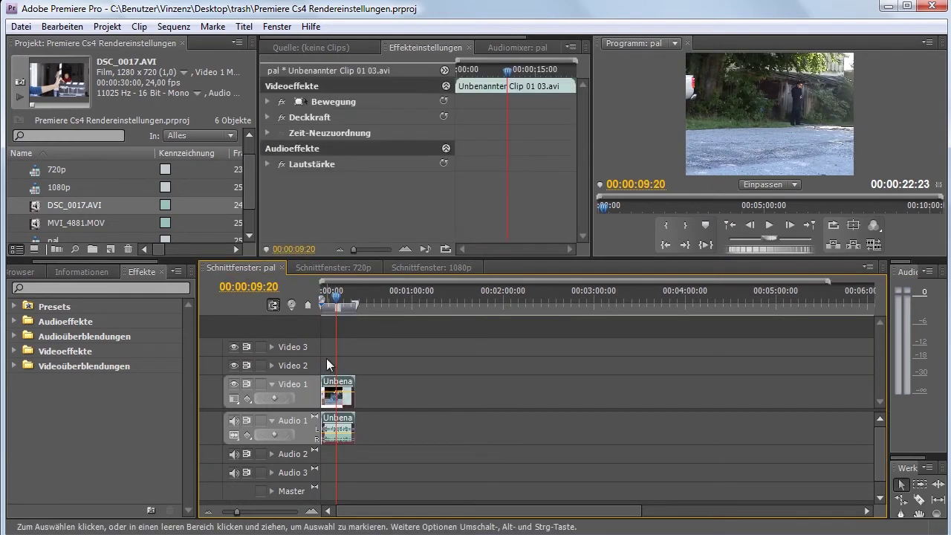
click(21, 26)
mouse_move(100, 354)
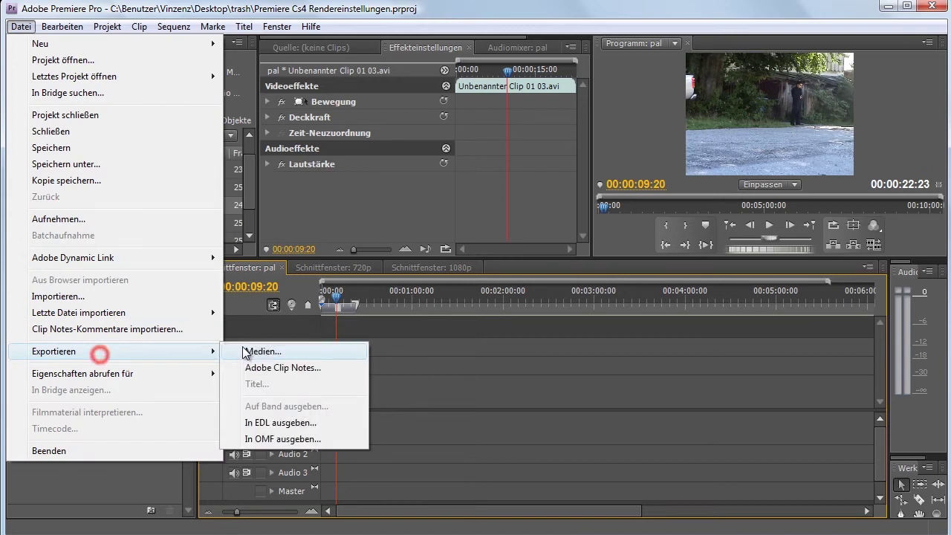
click(256, 349)
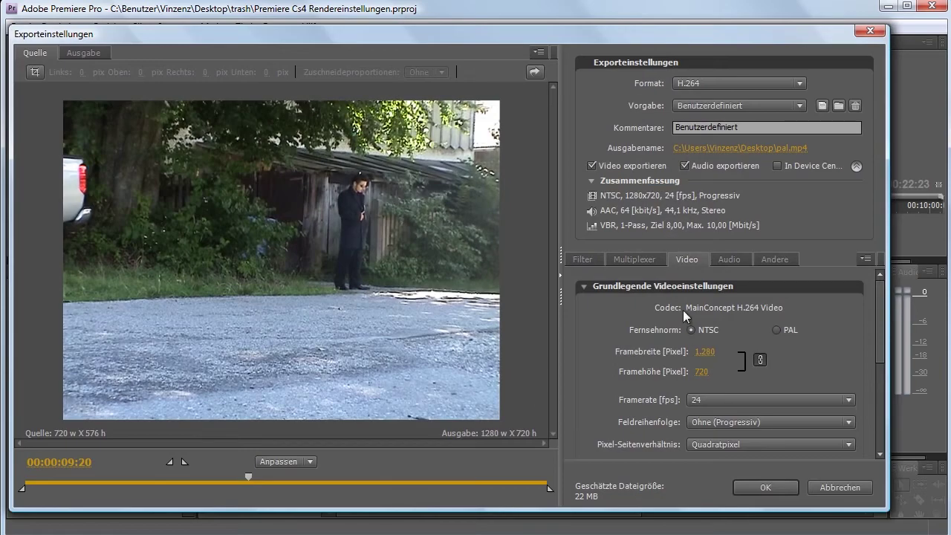
drag(878, 322, 879, 352)
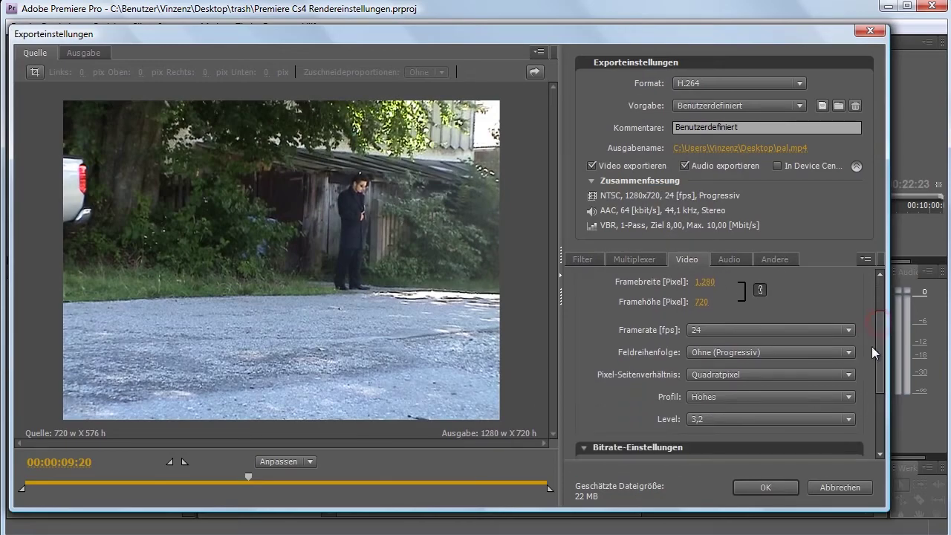
Scrub the preview to the clapperboard shot, comparing the source and output views
click(82, 52)
click(55, 52)
drag(248, 477, 95, 476)
click(41, 482)
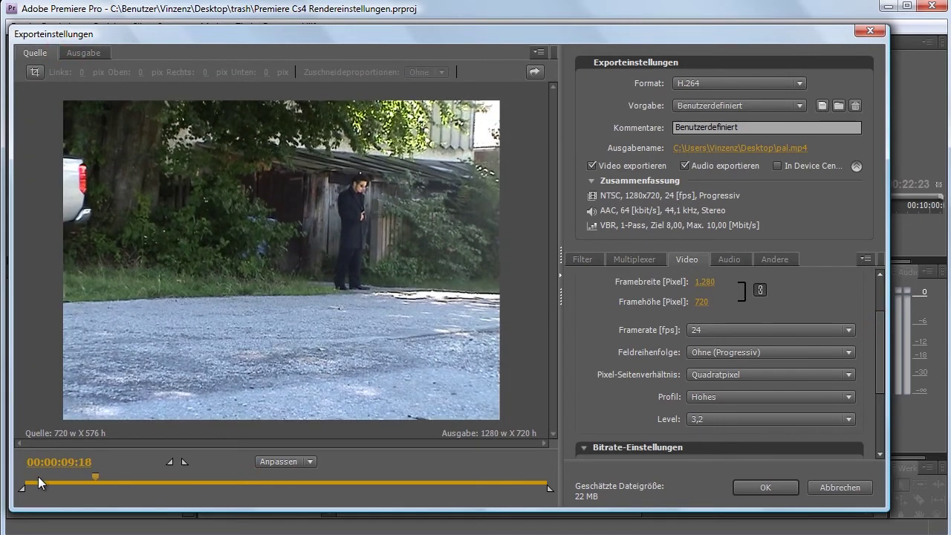
drag(39, 483, 55, 480)
click(83, 53)
click(35, 52)
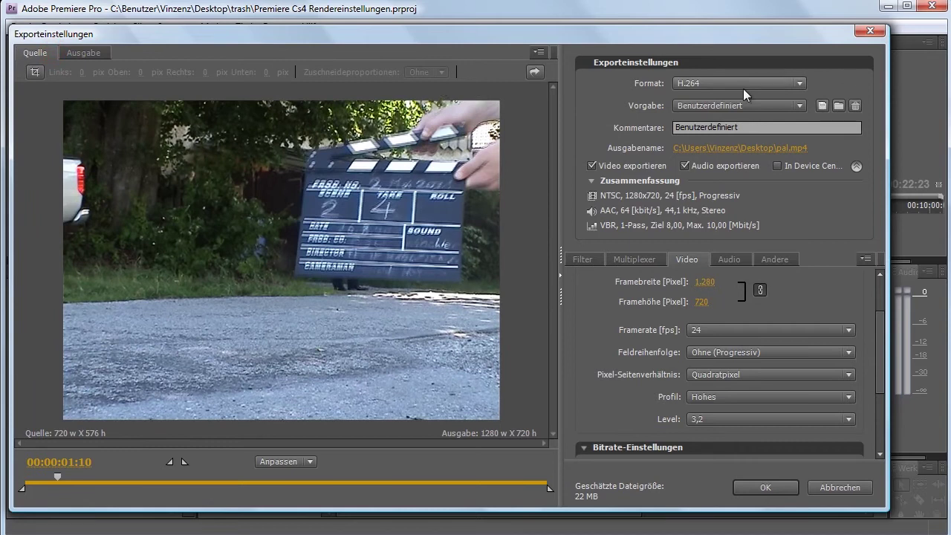
click(736, 107)
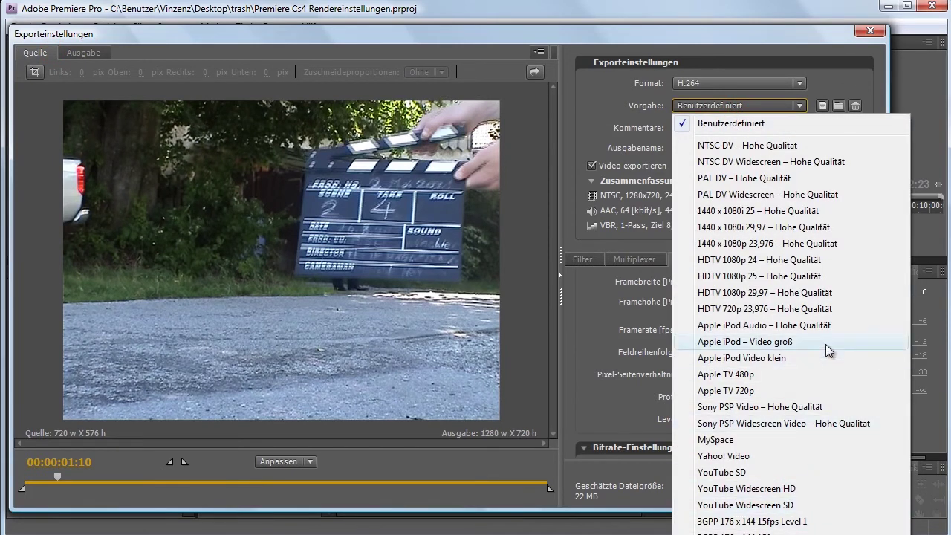
Apply PAL DV – Hohe Qualität (720×576, 25 fps, VBR 3/6 Mbit/s) and review the Video settings
click(782, 181)
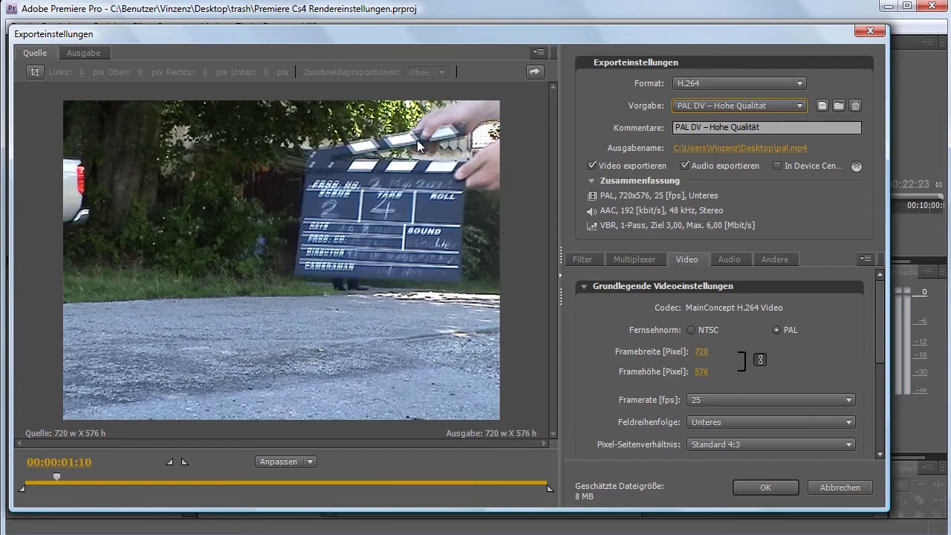
mouse_move(878, 291)
mouse_down()
mouse_move(880, 305)
mouse_move(877, 295)
mouse_up()
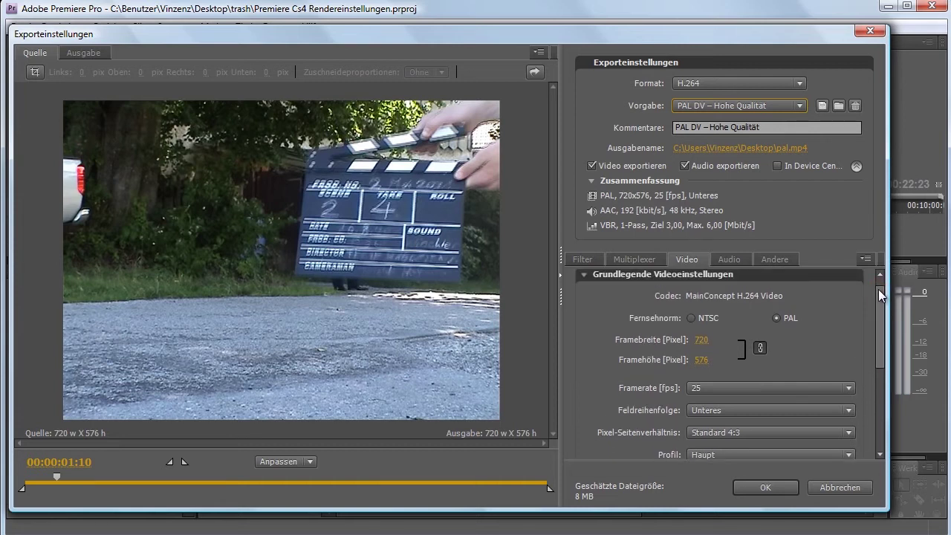
drag(878, 289, 875, 322)
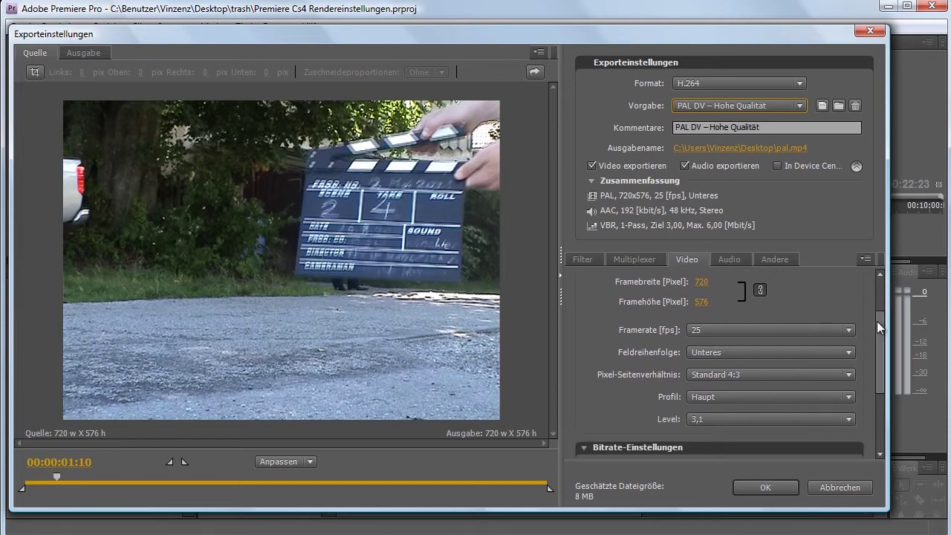
Change the field order from lower field first to Ohne (Progressiv)
click(717, 353)
click(732, 400)
click(692, 353)
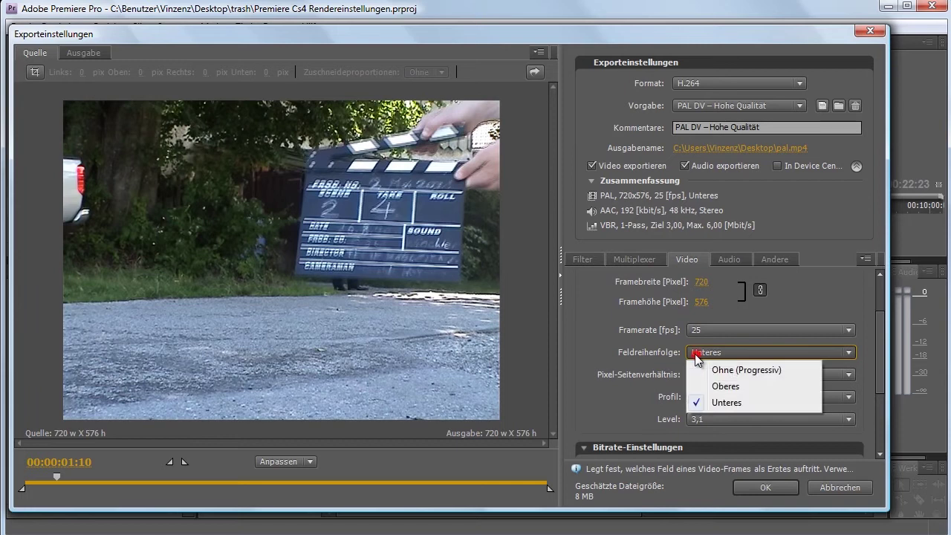
click(736, 373)
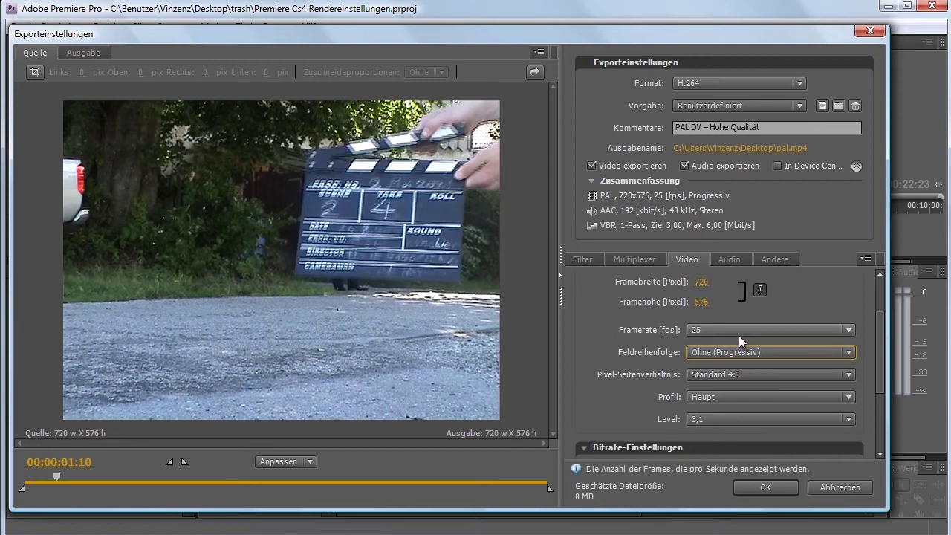
Switch between the Quelle and Ausgabe previews to check the progressive frame
click(95, 51)
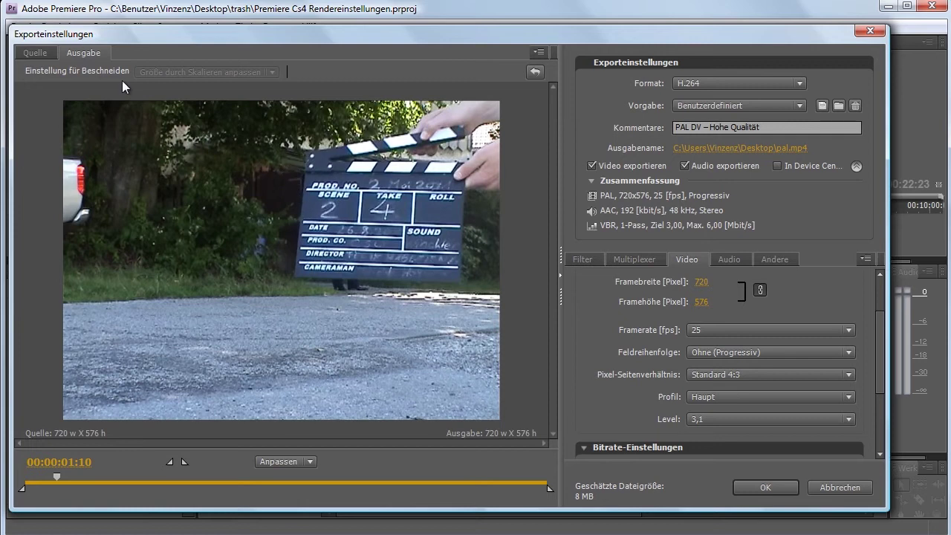
click(46, 58)
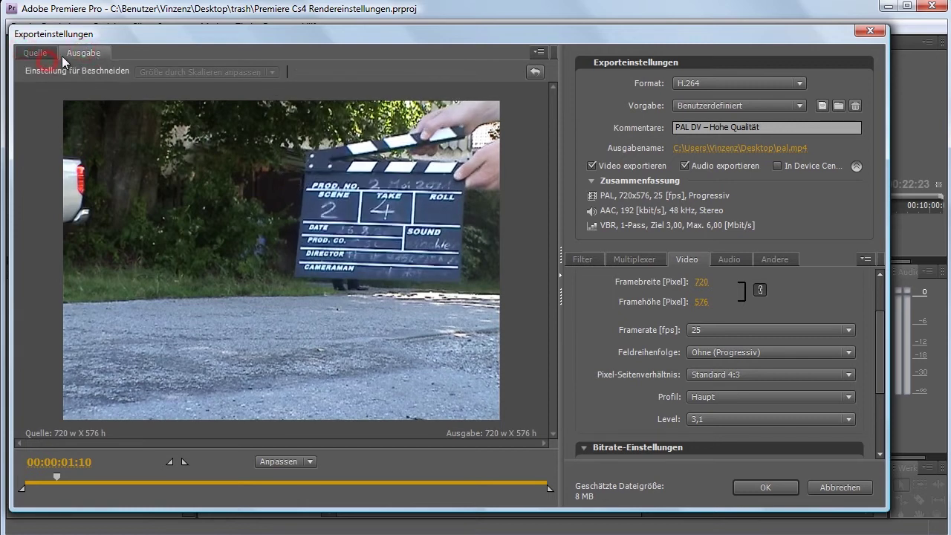
click(44, 55)
click(110, 56)
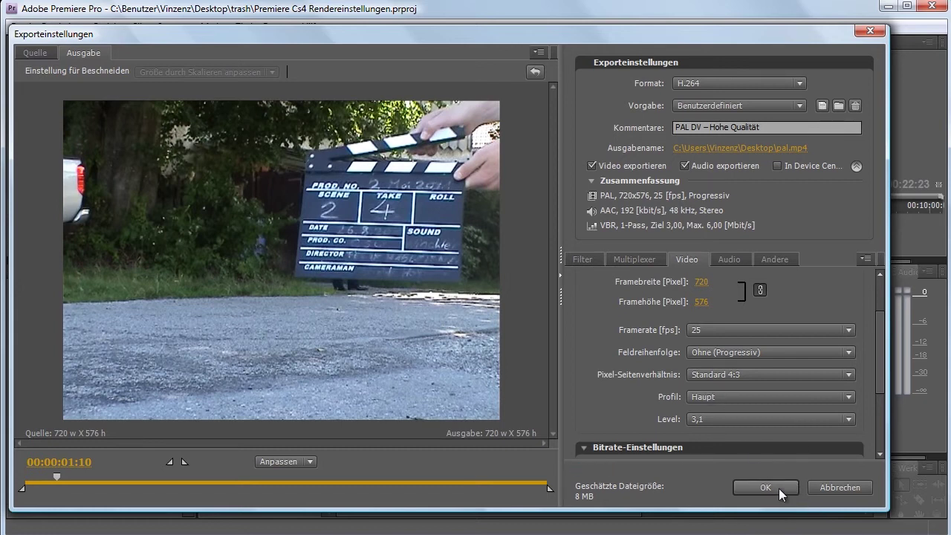
Accept the PAL export settings with OK and select the clip in the 1080p sequence
click(833, 490)
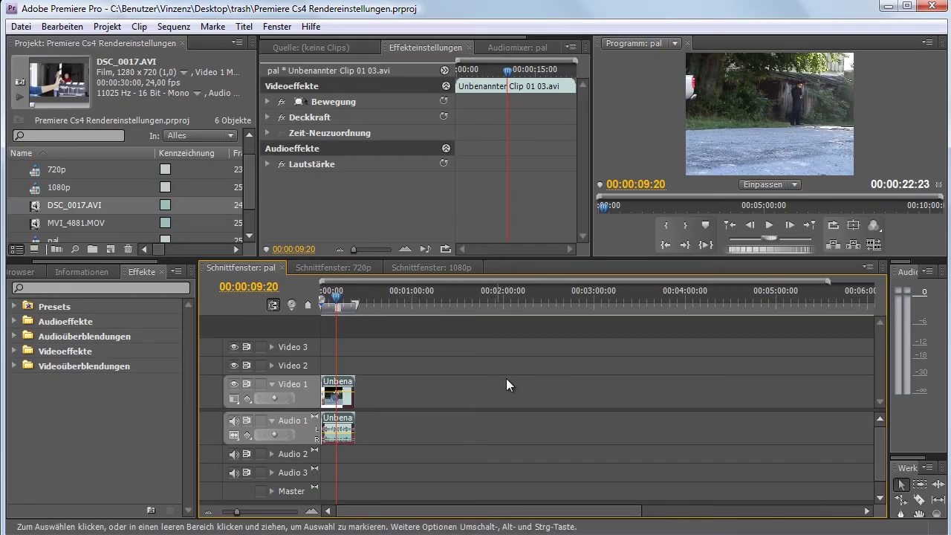
click(423, 267)
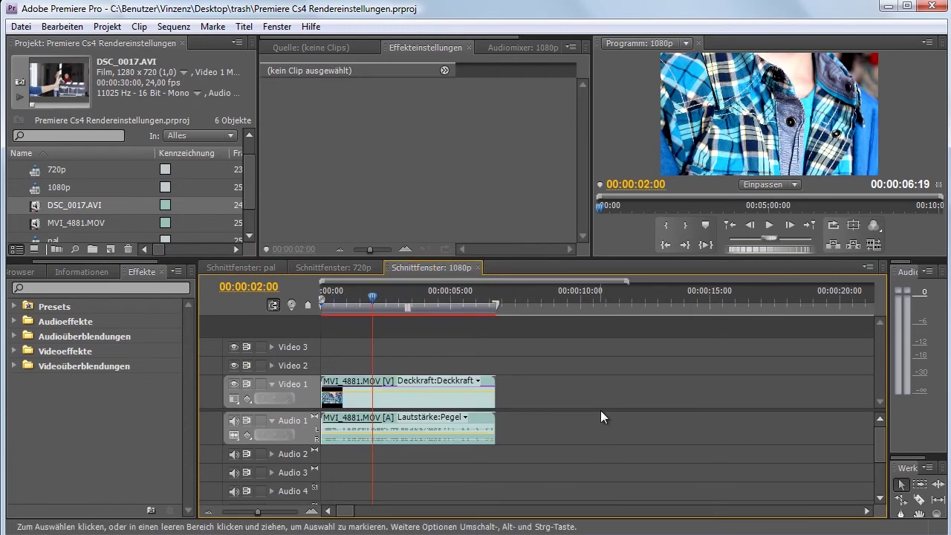
click(405, 395)
click(540, 398)
click(457, 389)
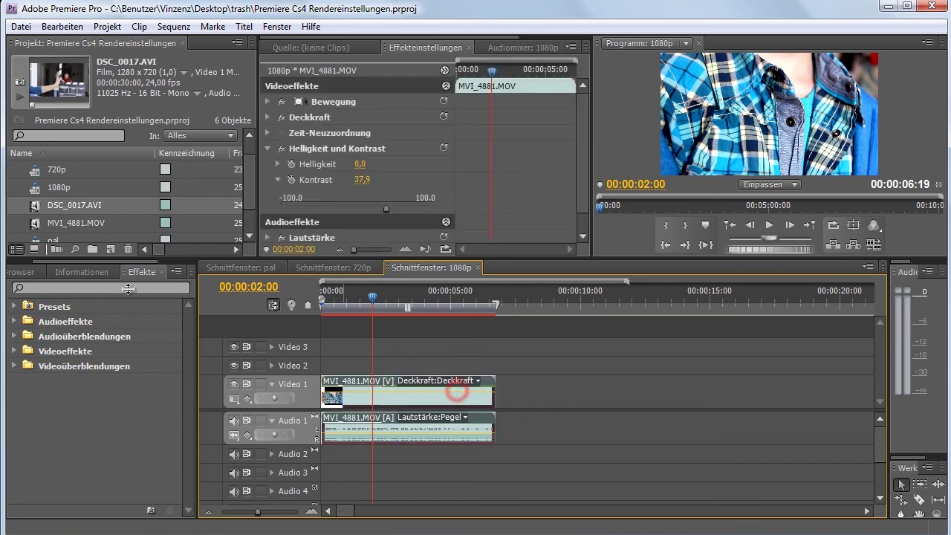
Inspect MVI_4881.MOV at 00:00:03:05, toggling its Helligkeit und Kontrast effect off and on
click(37, 188)
click(37, 222)
scroll(248, 150, down, 2)
scroll(248, 149, up, 2)
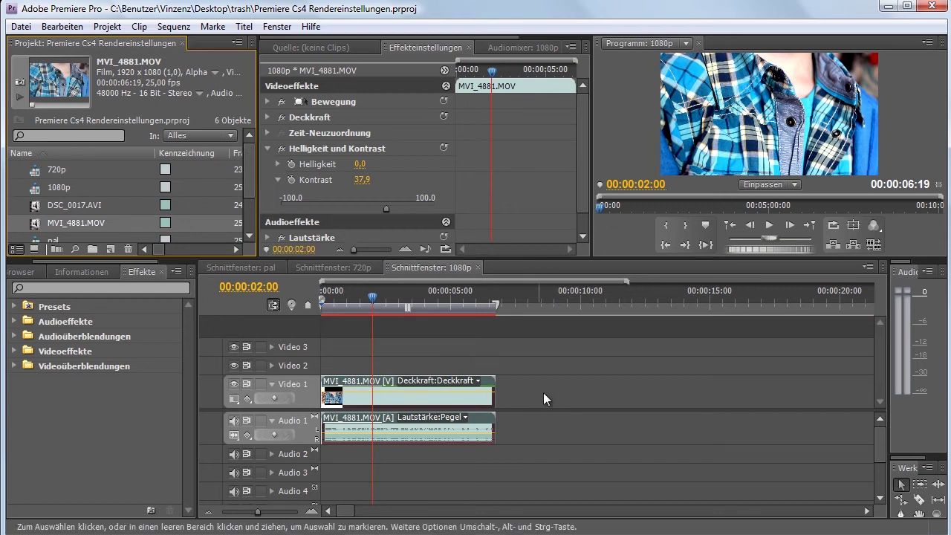
click(411, 349)
click(403, 297)
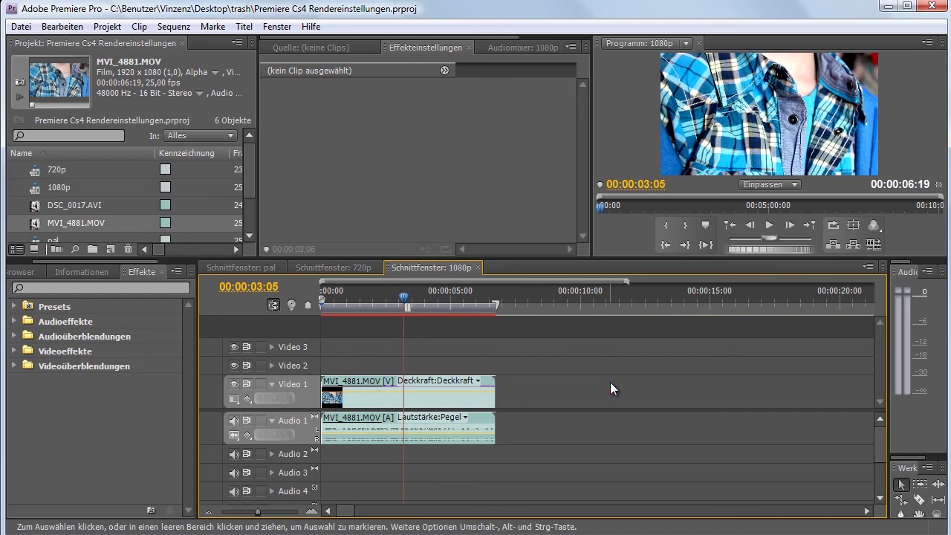
click(409, 396)
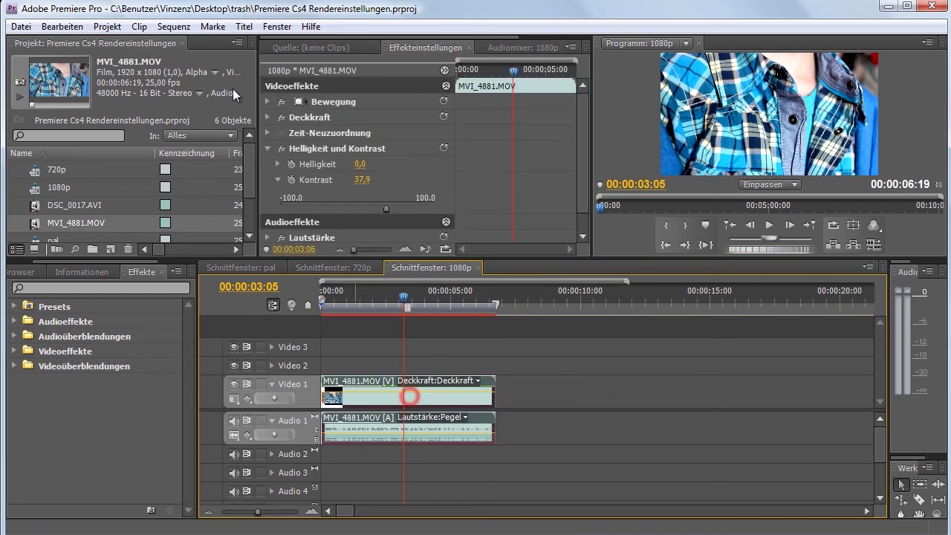
click(282, 148)
click(282, 148)
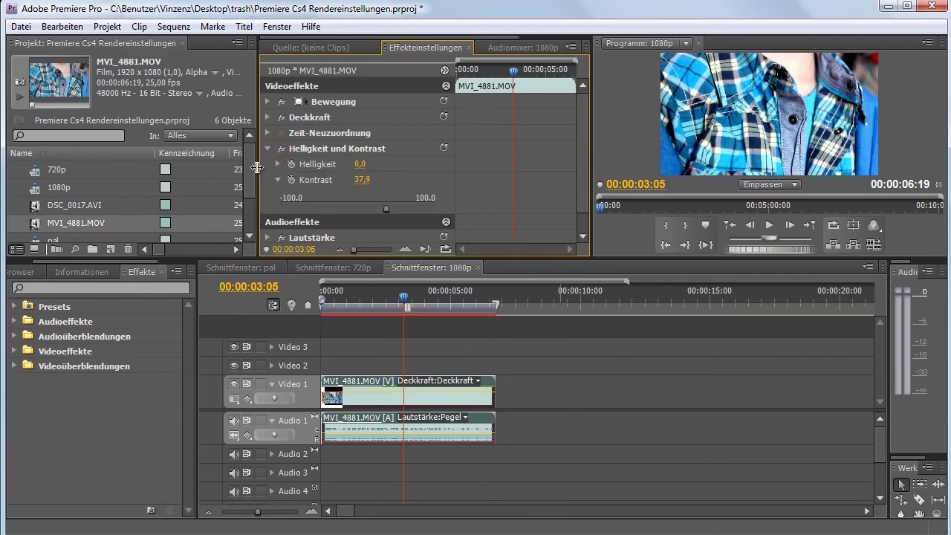
click(429, 396)
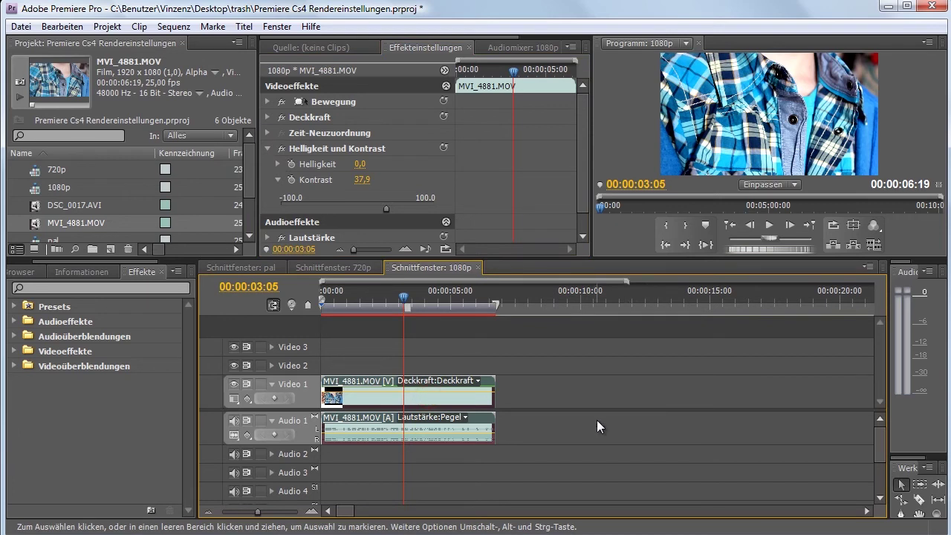
click(413, 399)
Check DSC_0017.AVI in the 720p sequence, then return to the 1080p sequence and open Datei
click(338, 269)
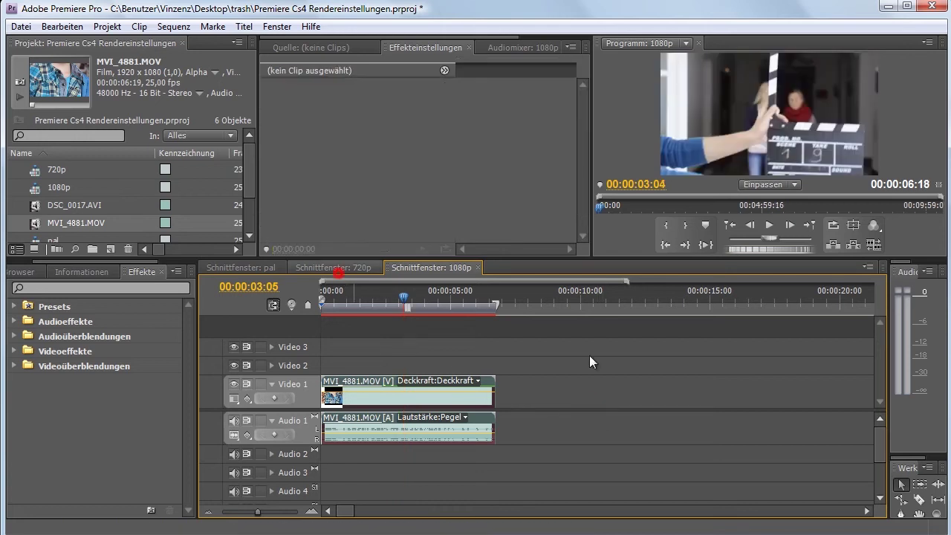
click(343, 394)
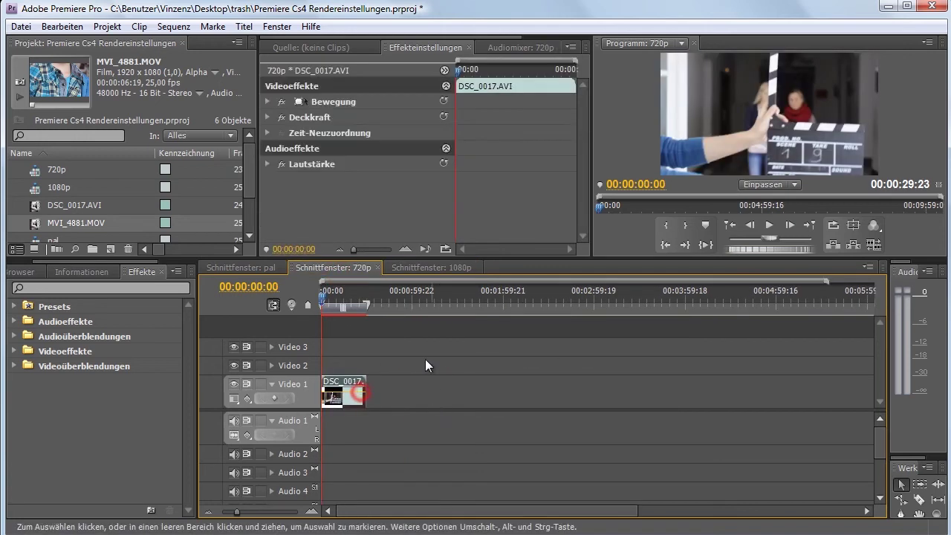
click(416, 267)
click(396, 399)
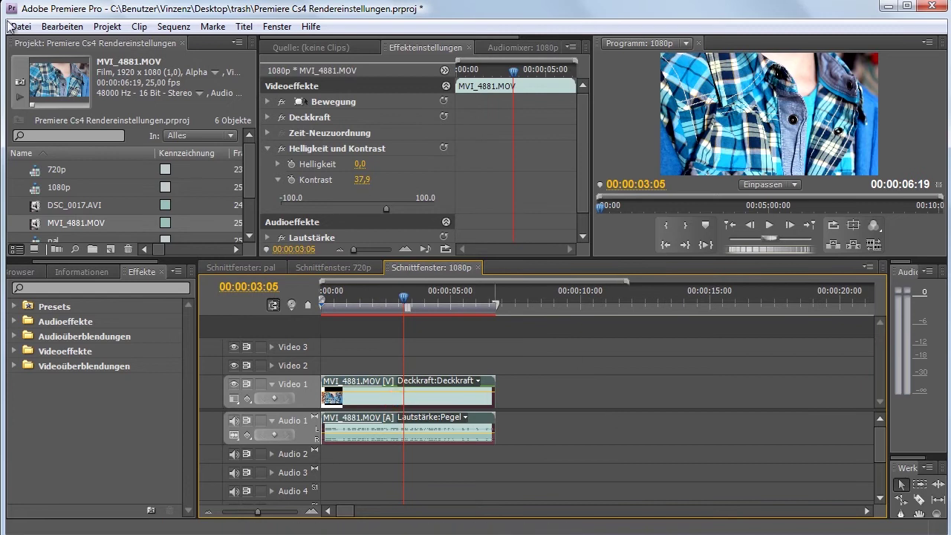
click(20, 26)
Open the export settings for the 1080p sequence, outputting 1080p.mp4 with the custom preset kept
click(74, 351)
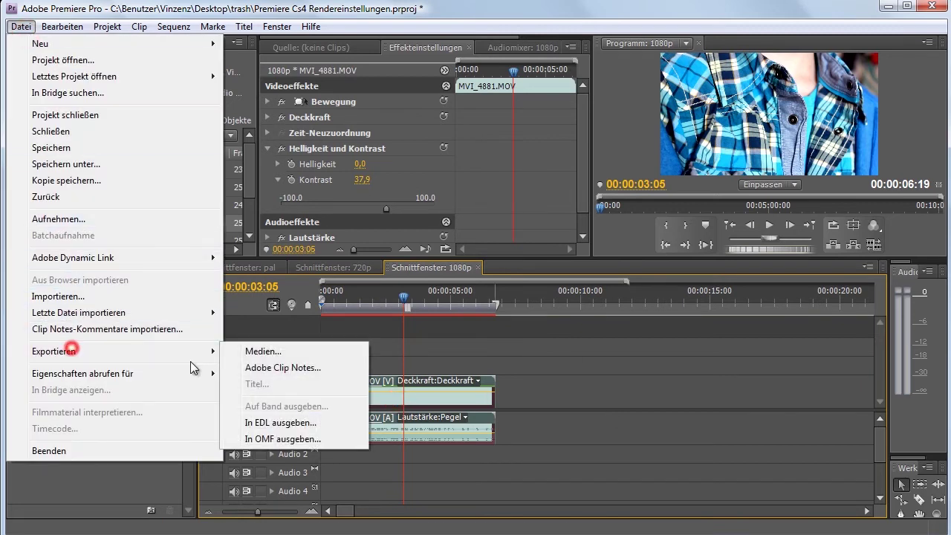
click(233, 353)
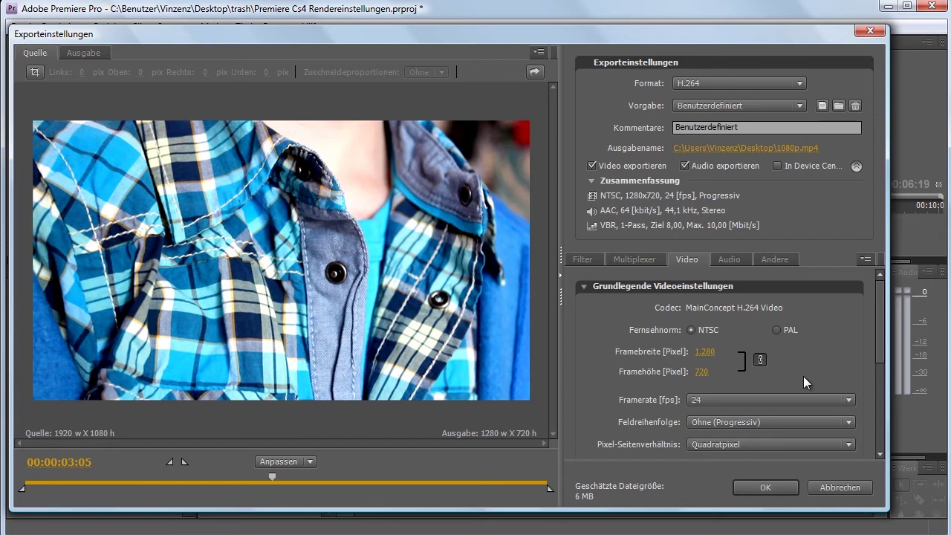
click(772, 105)
click(771, 105)
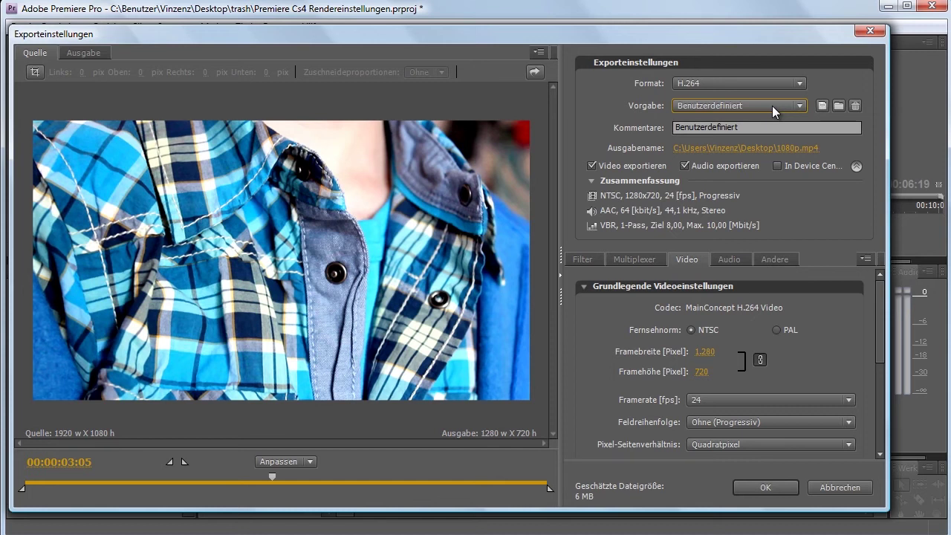
Try the YouTube Widescreen HD preset, then choose HDTV 1080p 25 – Hohe Qualität (1920×1080, 25 fps)
click(771, 105)
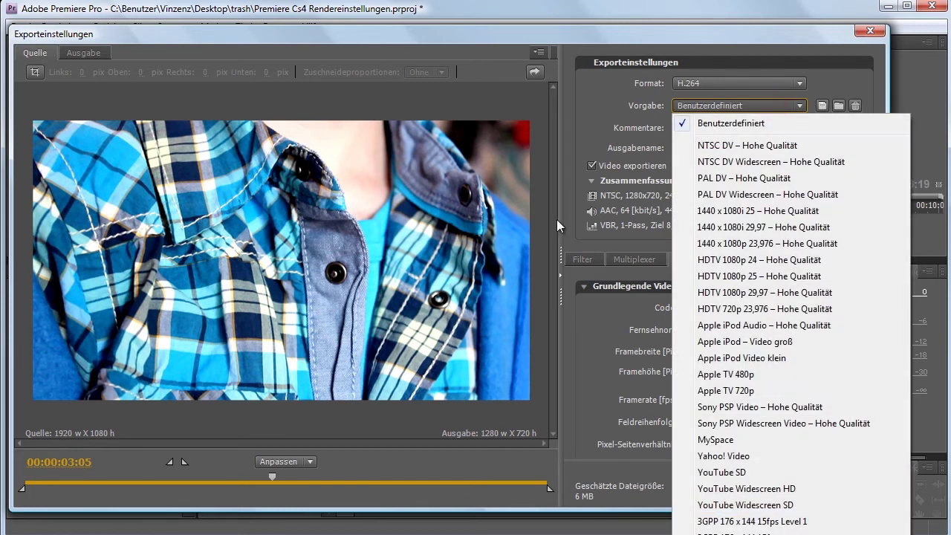
click(581, 127)
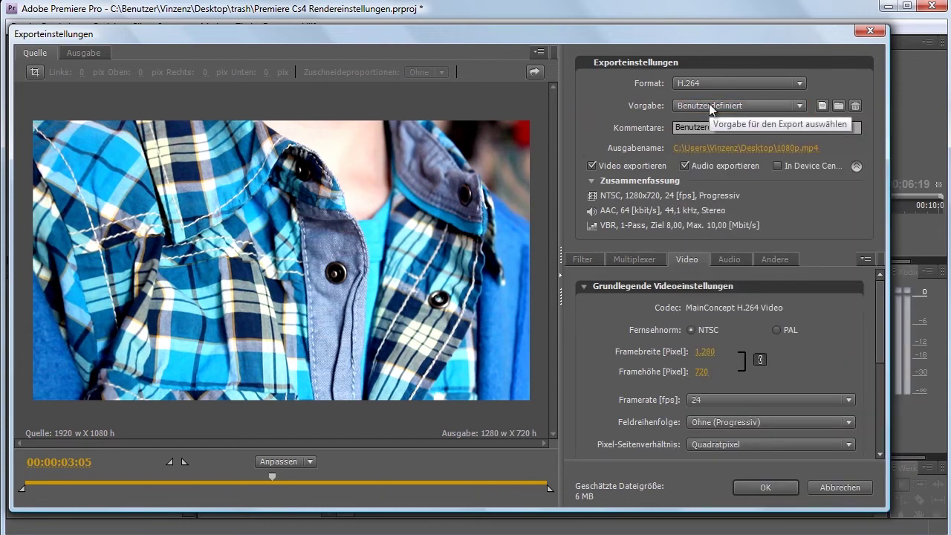
click(709, 103)
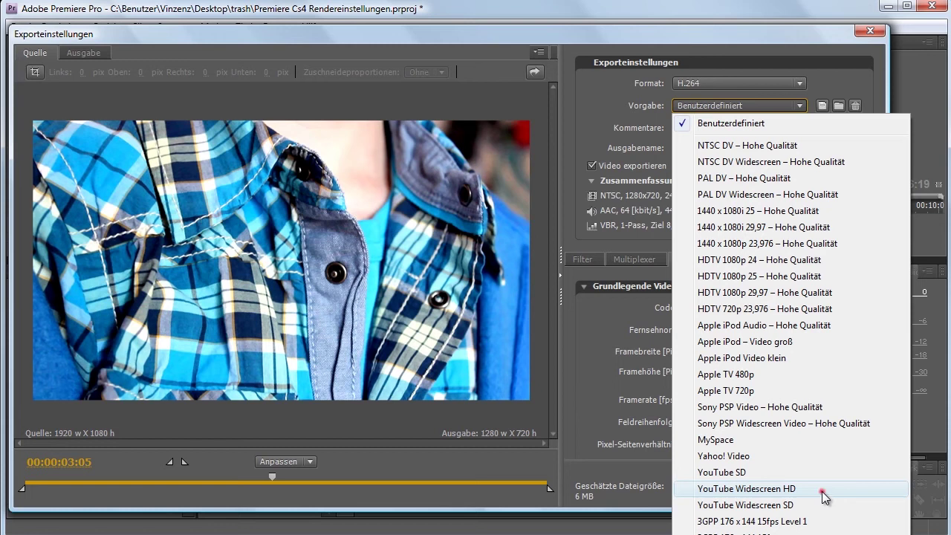
click(823, 494)
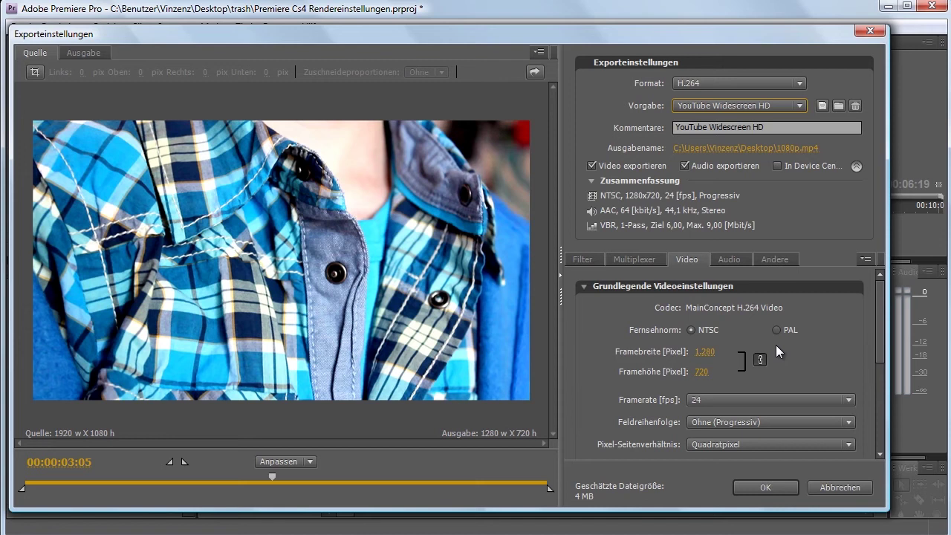
drag(878, 308, 888, 272)
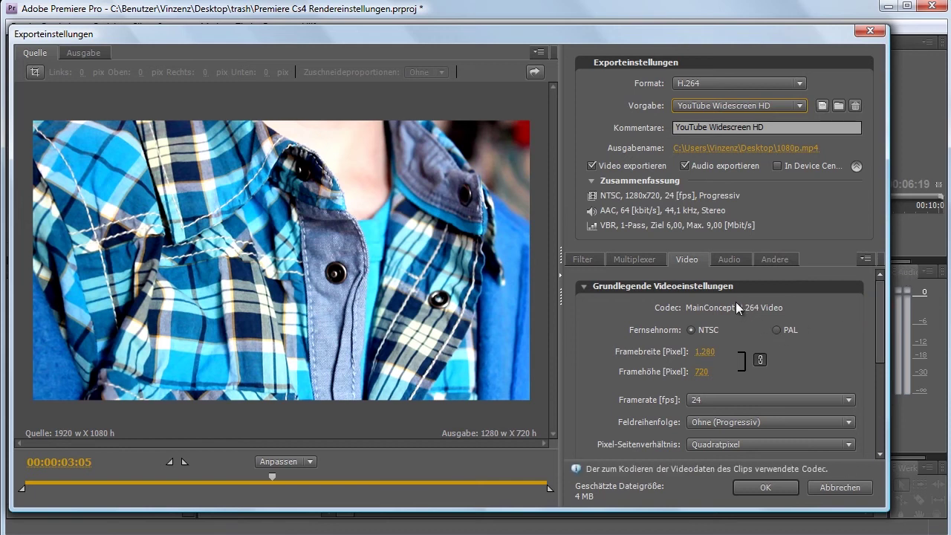
click(878, 309)
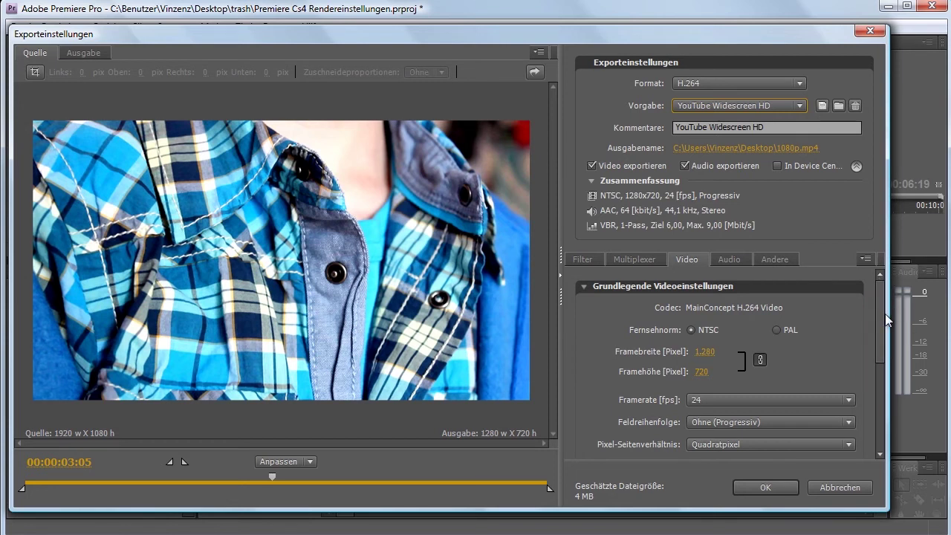
click(751, 105)
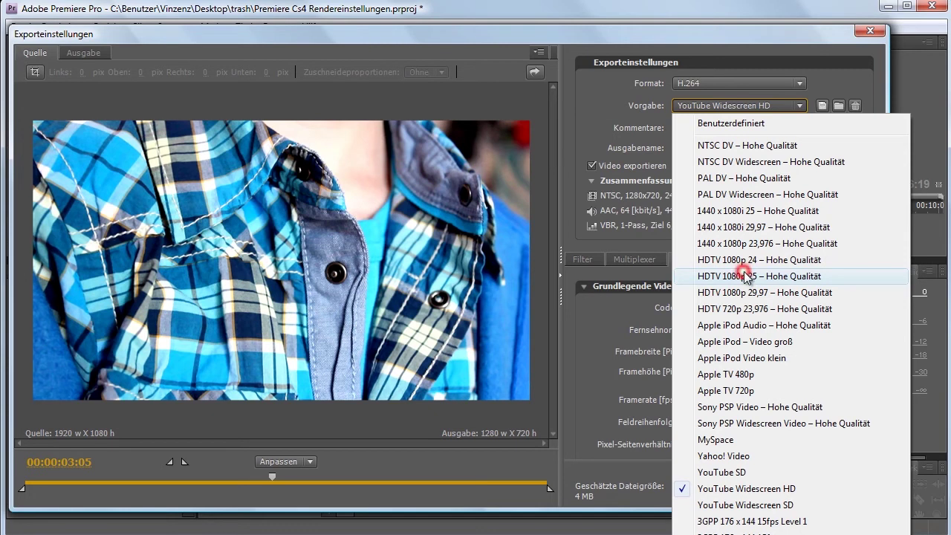
click(749, 276)
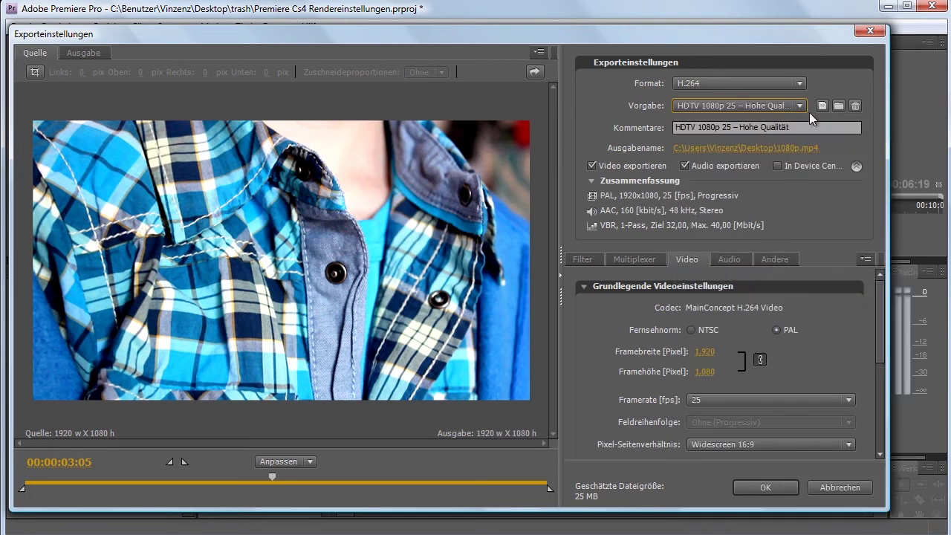
Show the Video encoding settings and scroll down to the Bitrate-Einstellungen section
click(680, 262)
drag(881, 314, 880, 327)
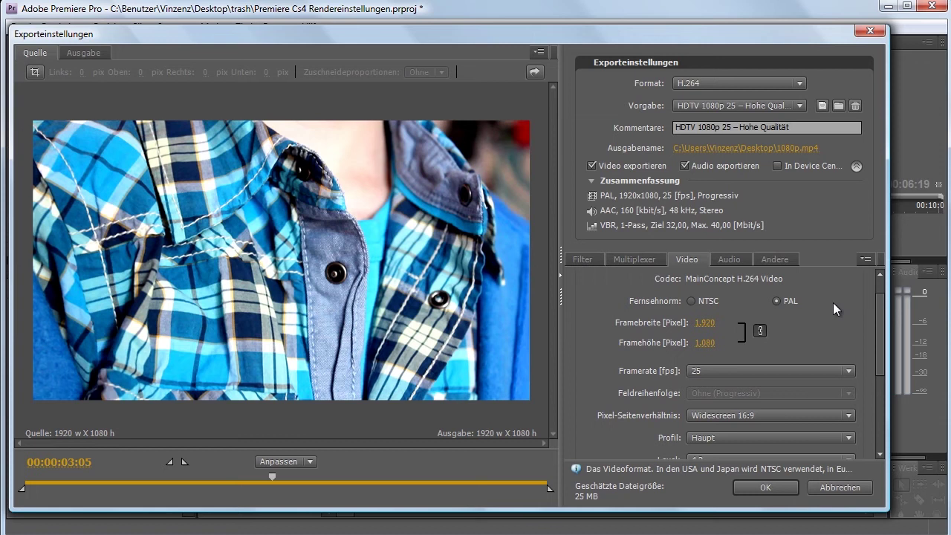
scroll(881, 308, up, 1)
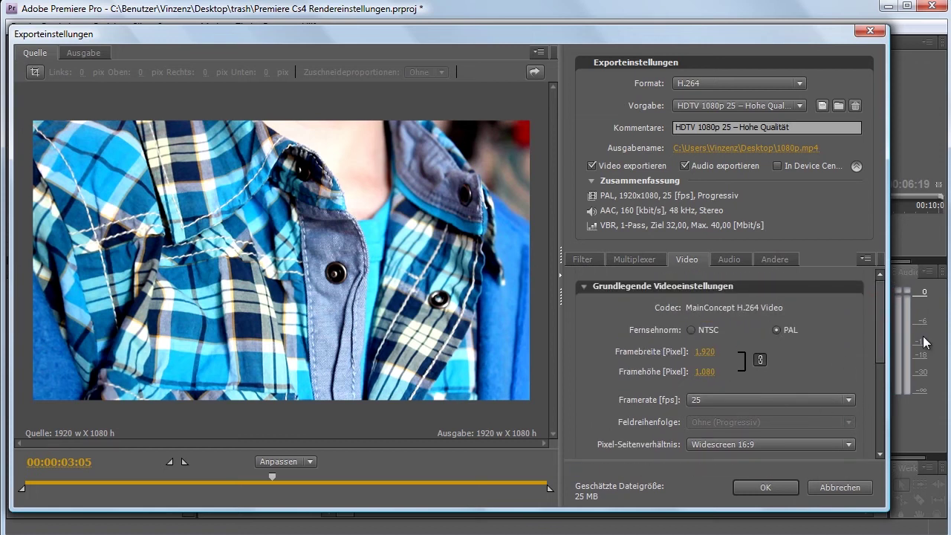
drag(881, 318, 869, 352)
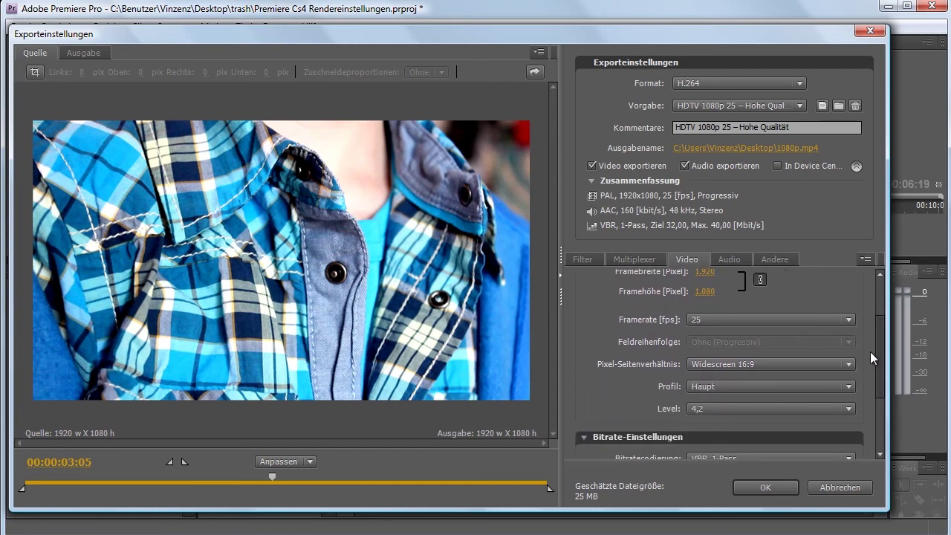
scroll(870, 353, down, 1)
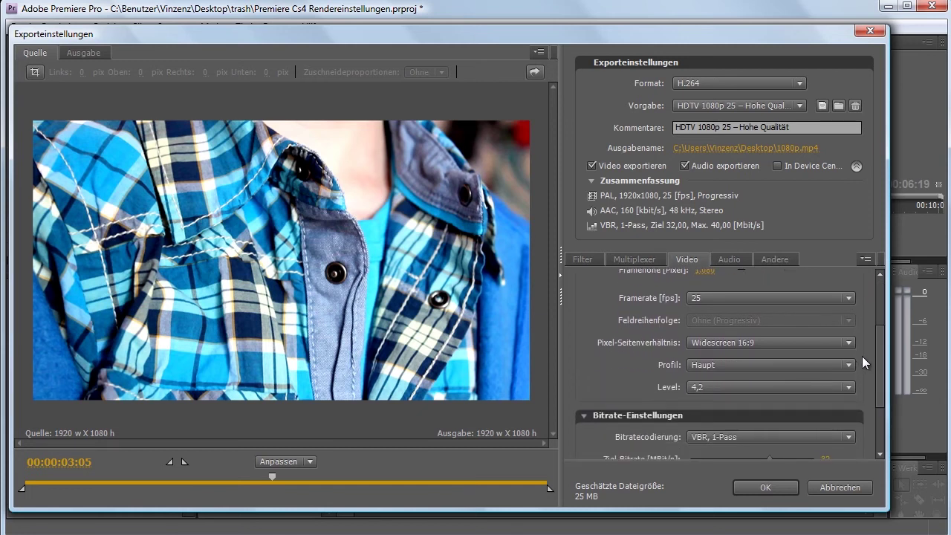
drag(878, 361, 875, 401)
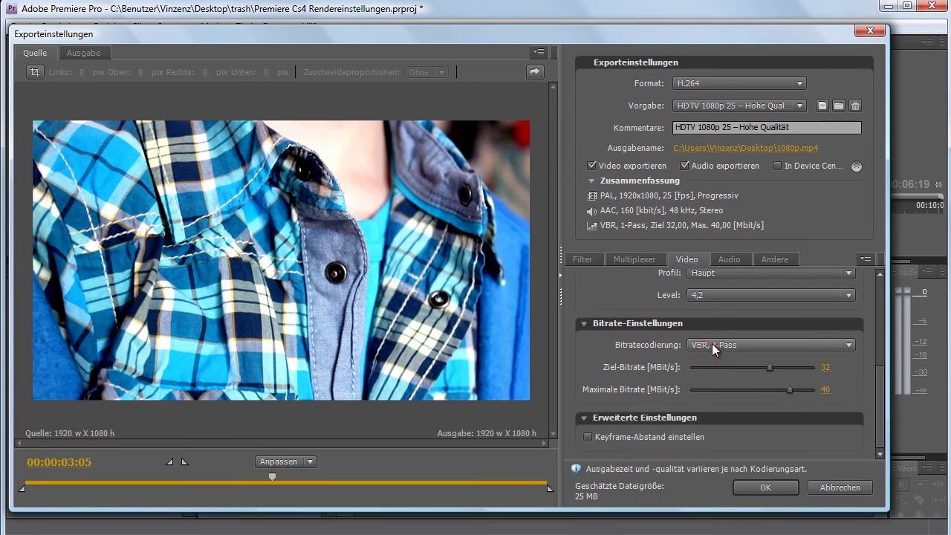
drag(877, 382, 874, 394)
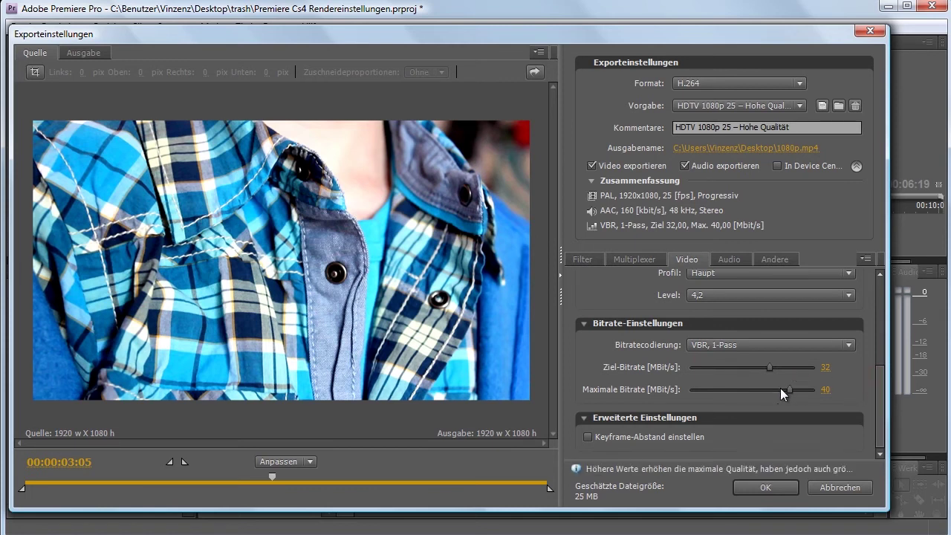
click(848, 370)
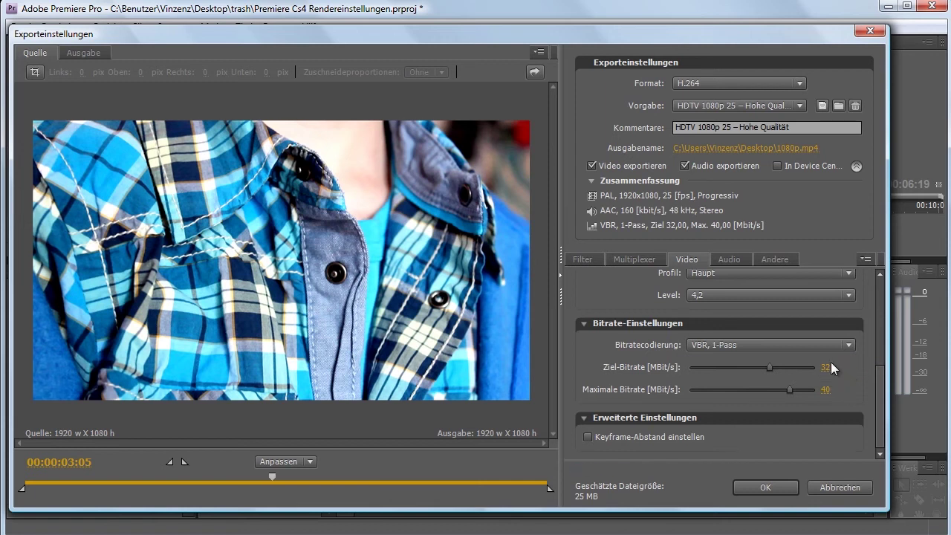
drag(881, 383, 859, 388)
Check the export preset list, then confirm the Ziel-Bitrate of 32 Mbit/s
click(775, 108)
click(775, 104)
click(824, 367)
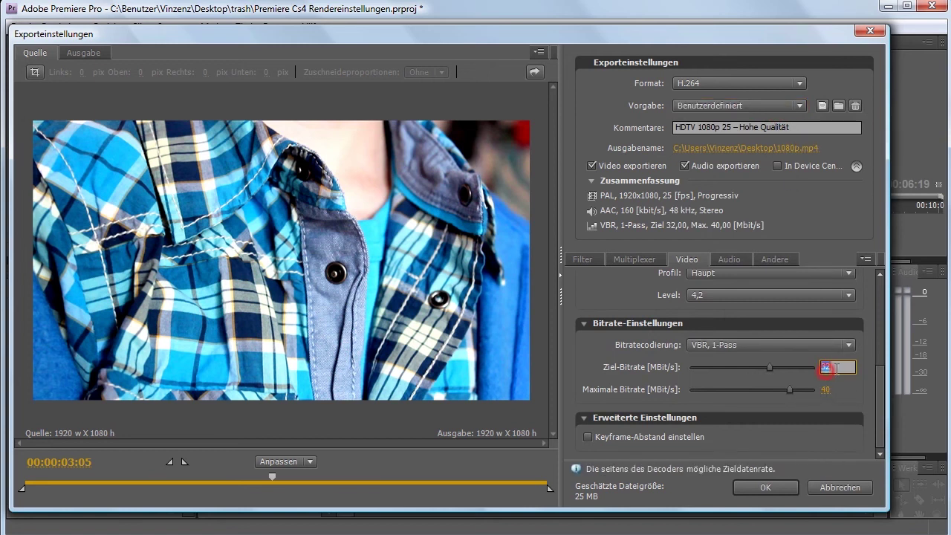
click(810, 406)
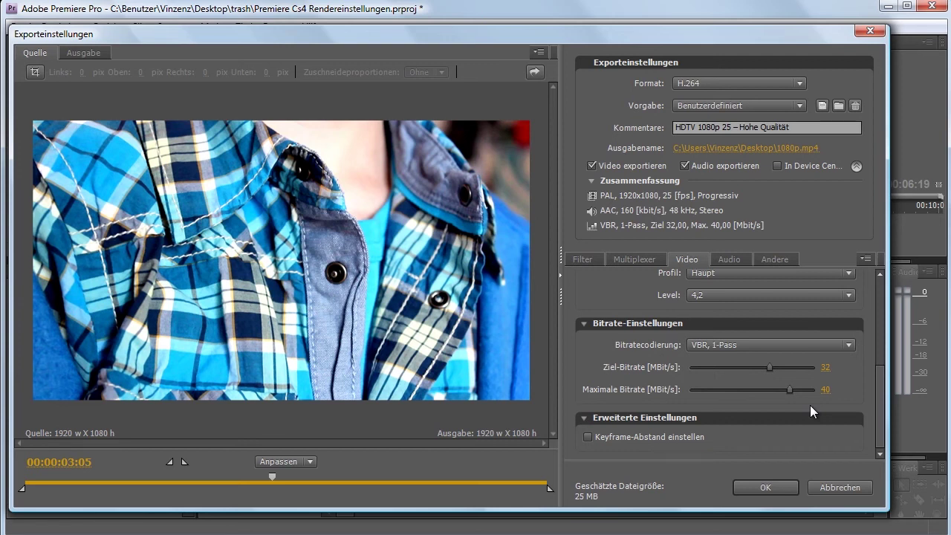
Set the Ziel-Bitrate to 12 and the Maximale Bitrate to 14 Mbit/s
click(824, 367)
click(850, 385)
drag(878, 392, 858, 393)
click(825, 366)
text(10)
key(BackSpace)
text(2)
click(824, 389)
text(14)
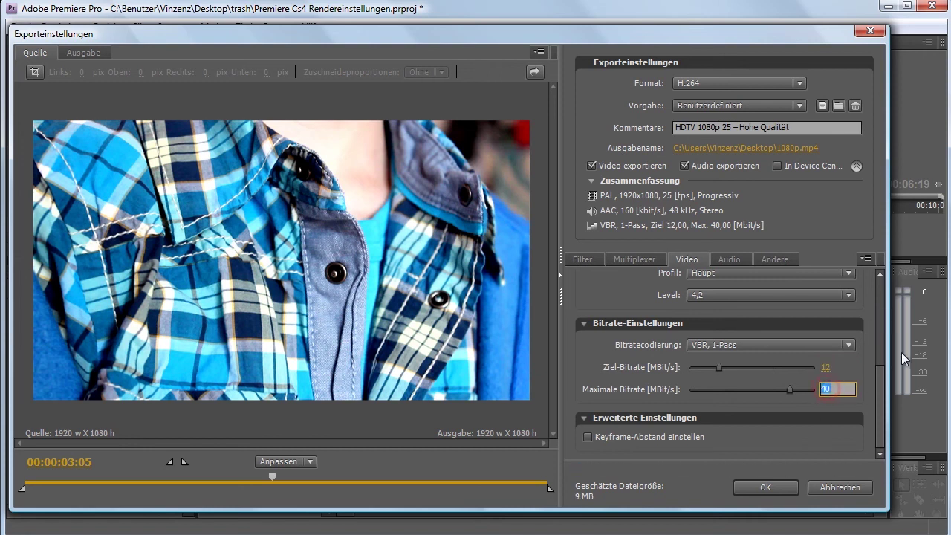
click(810, 403)
Switch back and forth between the Quelle and Ausgabe previews to compare them
click(74, 52)
click(44, 53)
click(78, 52)
click(34, 53)
click(67, 54)
click(34, 53)
click(74, 52)
click(34, 53)
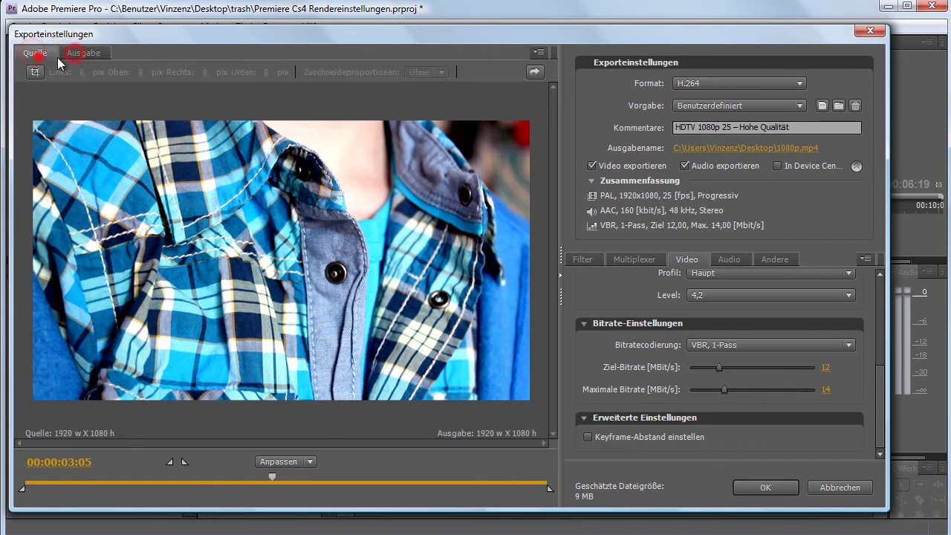
In the Ausgabe preview, try a 50 Mbit/s target bitrate and scrub through the clip's frames
click(80, 53)
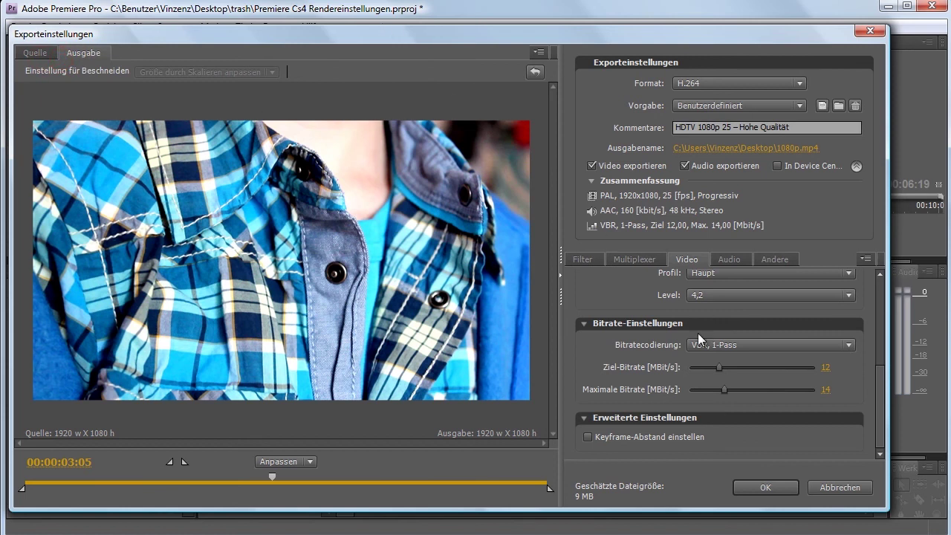
click(825, 367)
text(4)
key(BackSpace)
text(50)
click(827, 456)
drag(273, 475, 553, 482)
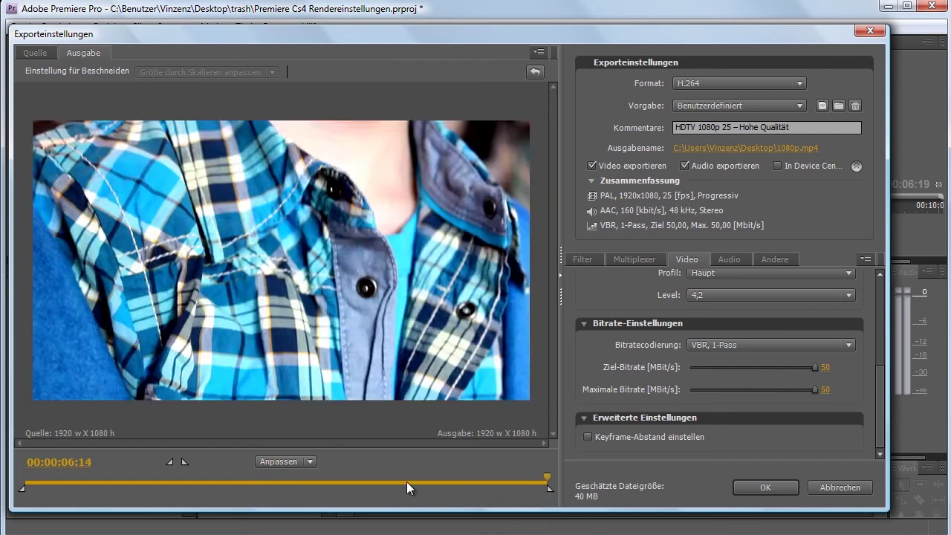
click(163, 477)
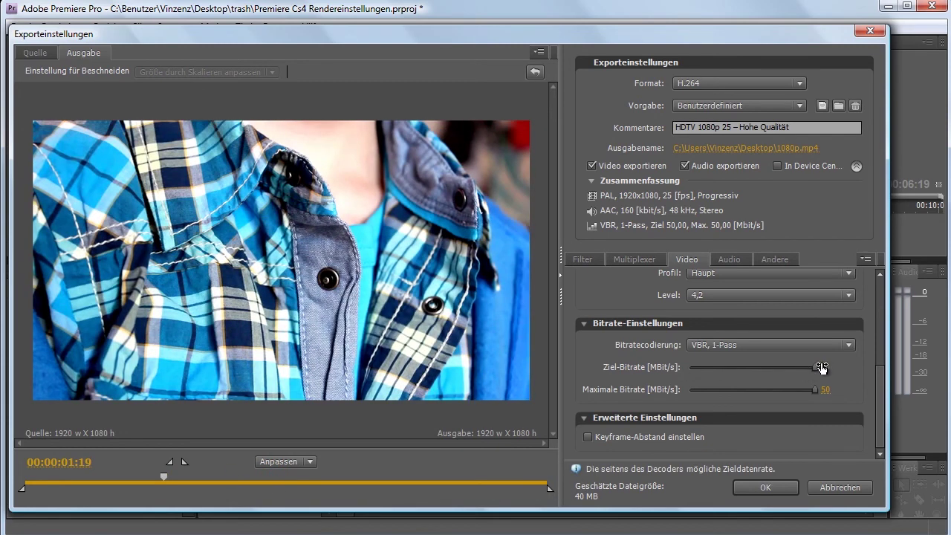
Restore the target bitrate to 12 and the maximum to 14 Mbit/s
click(824, 367)
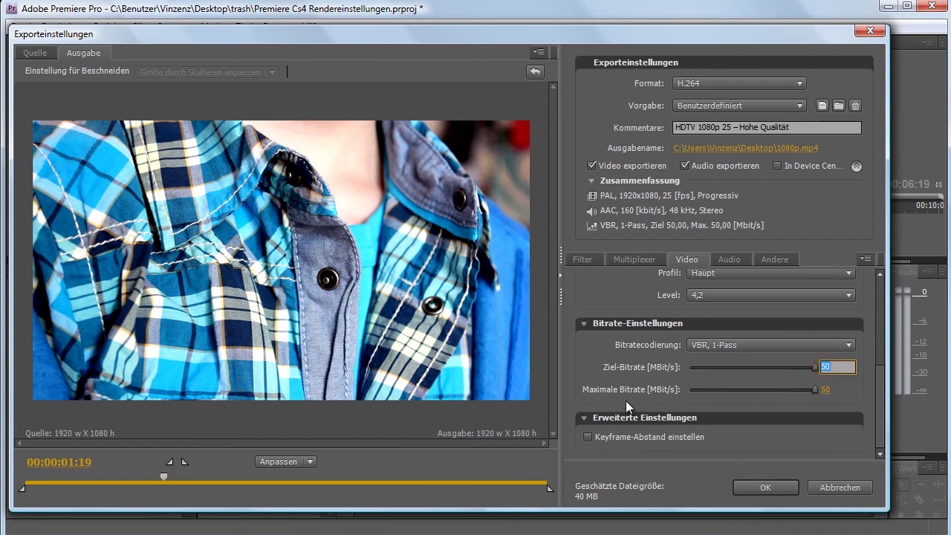
text(12)
click(824, 389)
text(14)
click(784, 436)
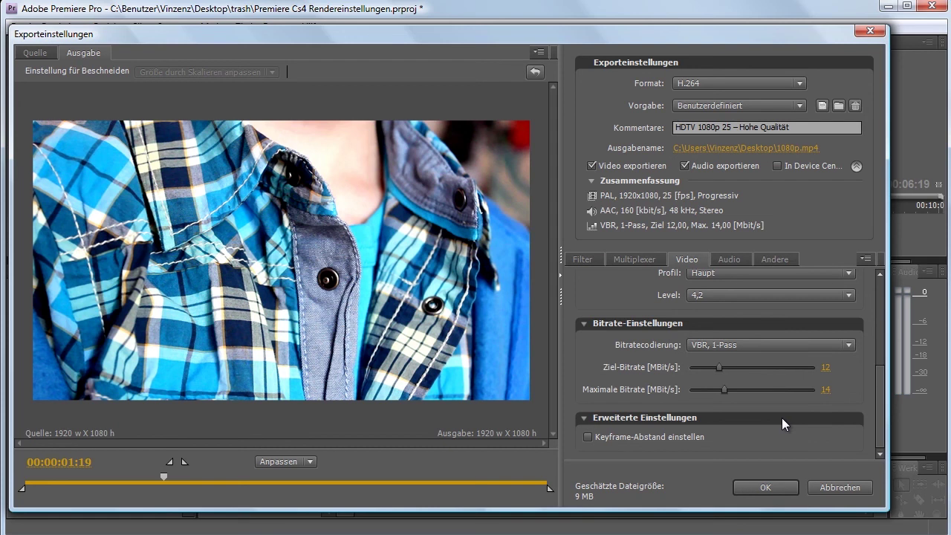
Review the settings and accept them to queue the H.264 1080p export in Media Encoder
mouse_move(880, 390)
mouse_down()
mouse_move(875, 299)
mouse_move(870, 403)
mouse_up()
mouse_move(877, 391)
mouse_down()
mouse_move(880, 290)
mouse_move(859, 449)
mouse_up()
mouse_move(873, 383)
mouse_down()
mouse_move(878, 302)
mouse_move(878, 382)
mouse_up()
click(765, 487)
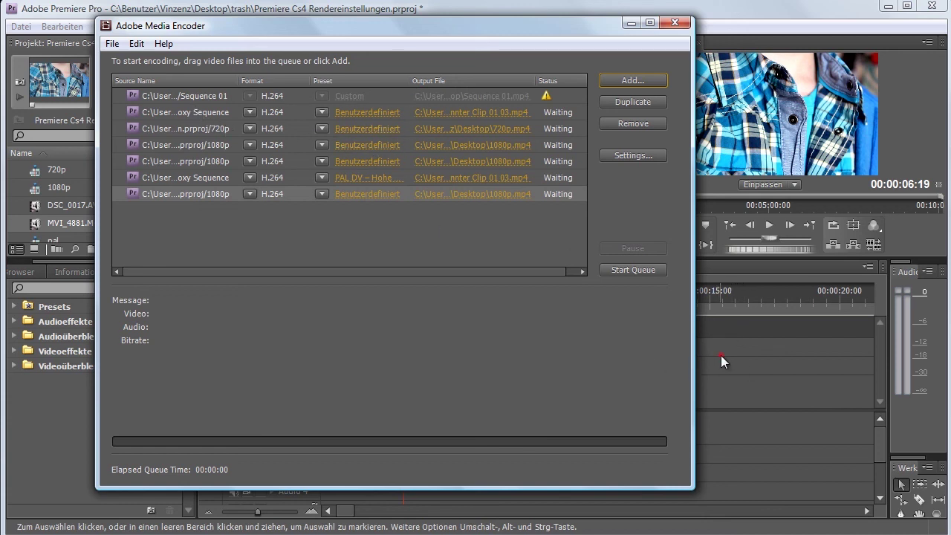
Click the Premiere window behind Media Encoder to return to the 1080p sequence timeline
click(721, 355)
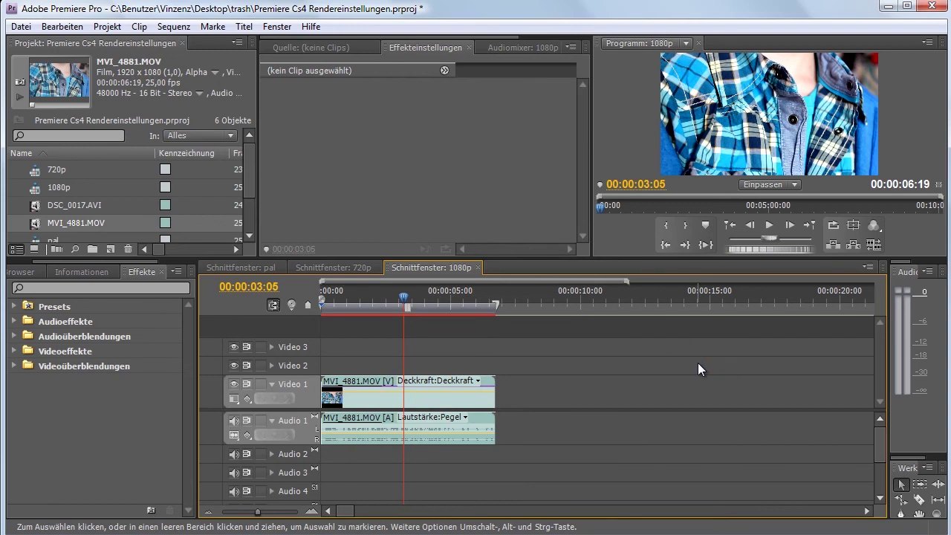